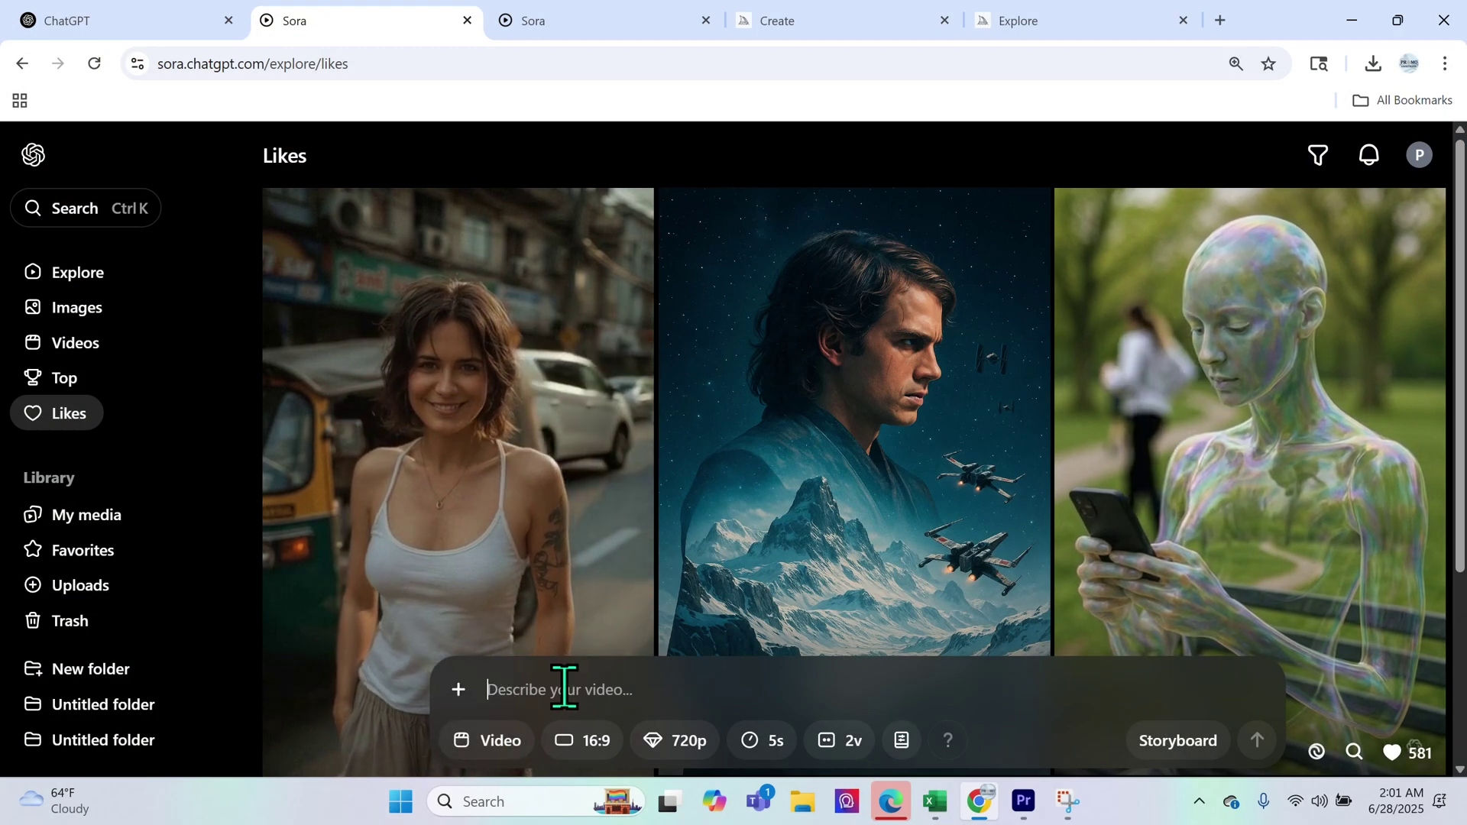
- Paste the Bitcoin and Ethereum prompt into the video prompt box and bring up the resolution choices
{"action": "left_click", "coordinate": [560, 688]}
{"action": "type", "text": "Bitcoin and Ethereum fighting one another"}
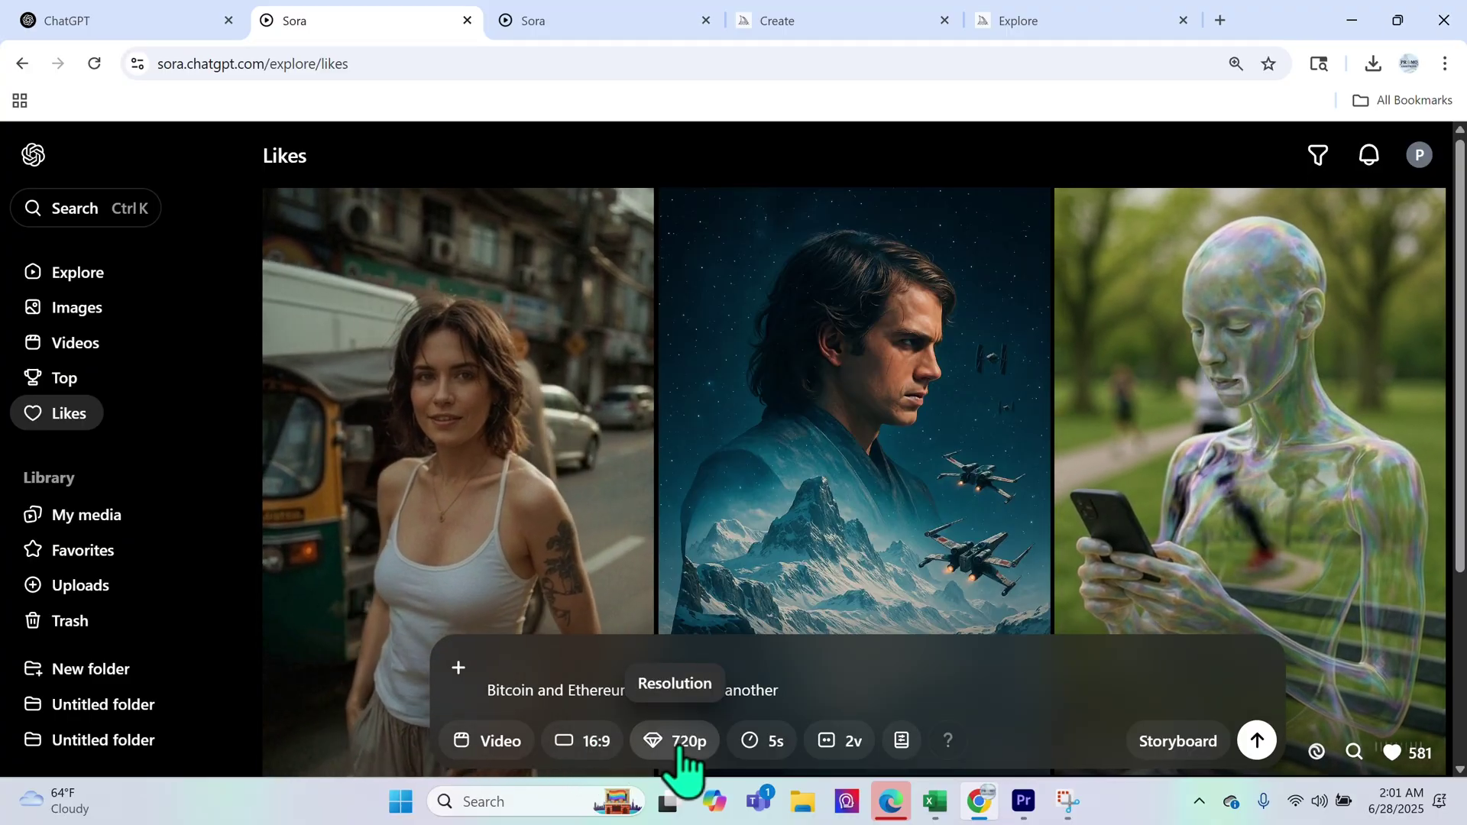
{"action": "left_click", "coordinate": [678, 743]}
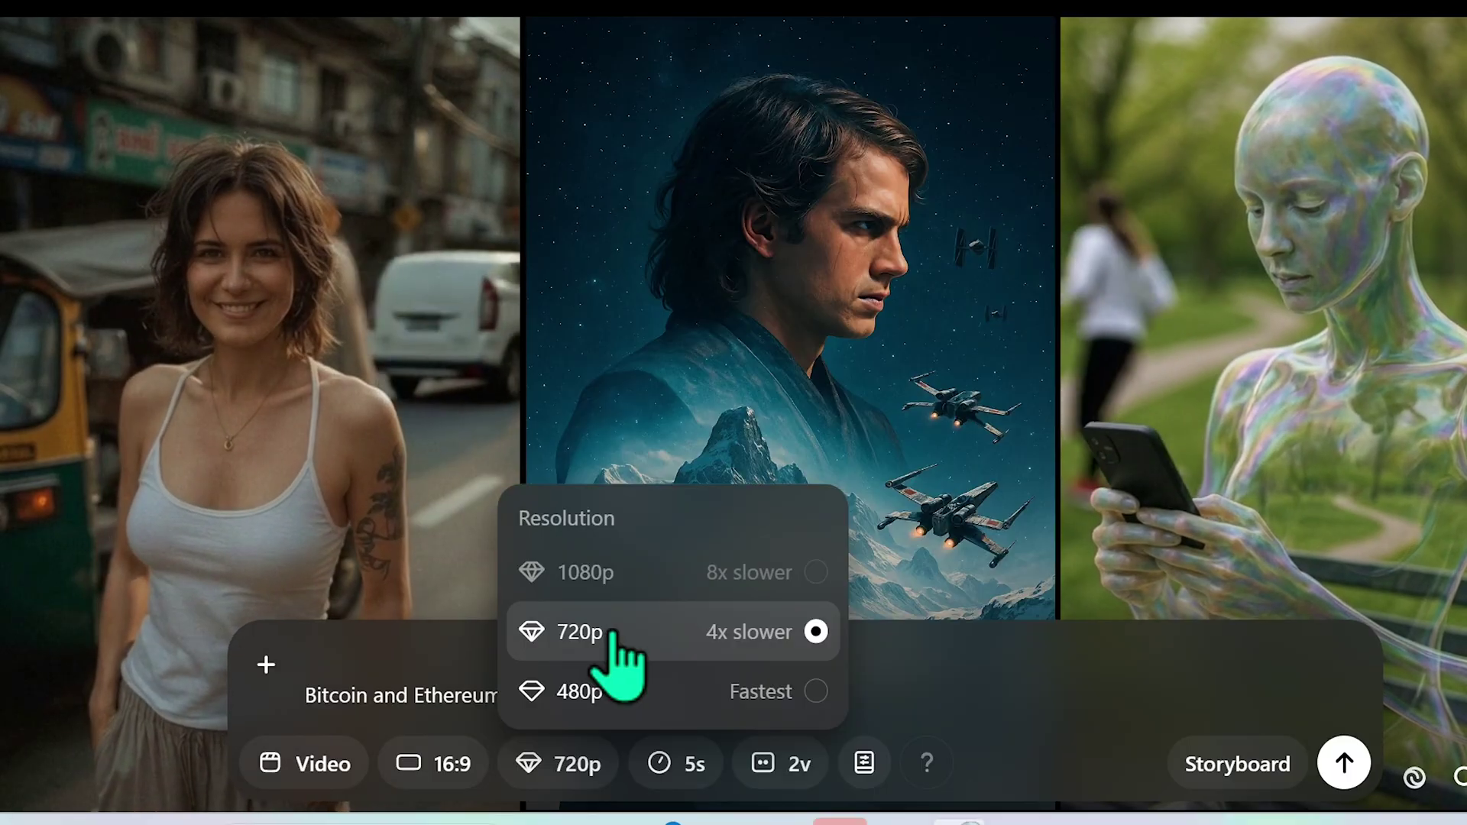
- Set the resolution to 480p, briefly switching back to 720p before settling on 480p
{"action": "left_click", "coordinate": [609, 696]}
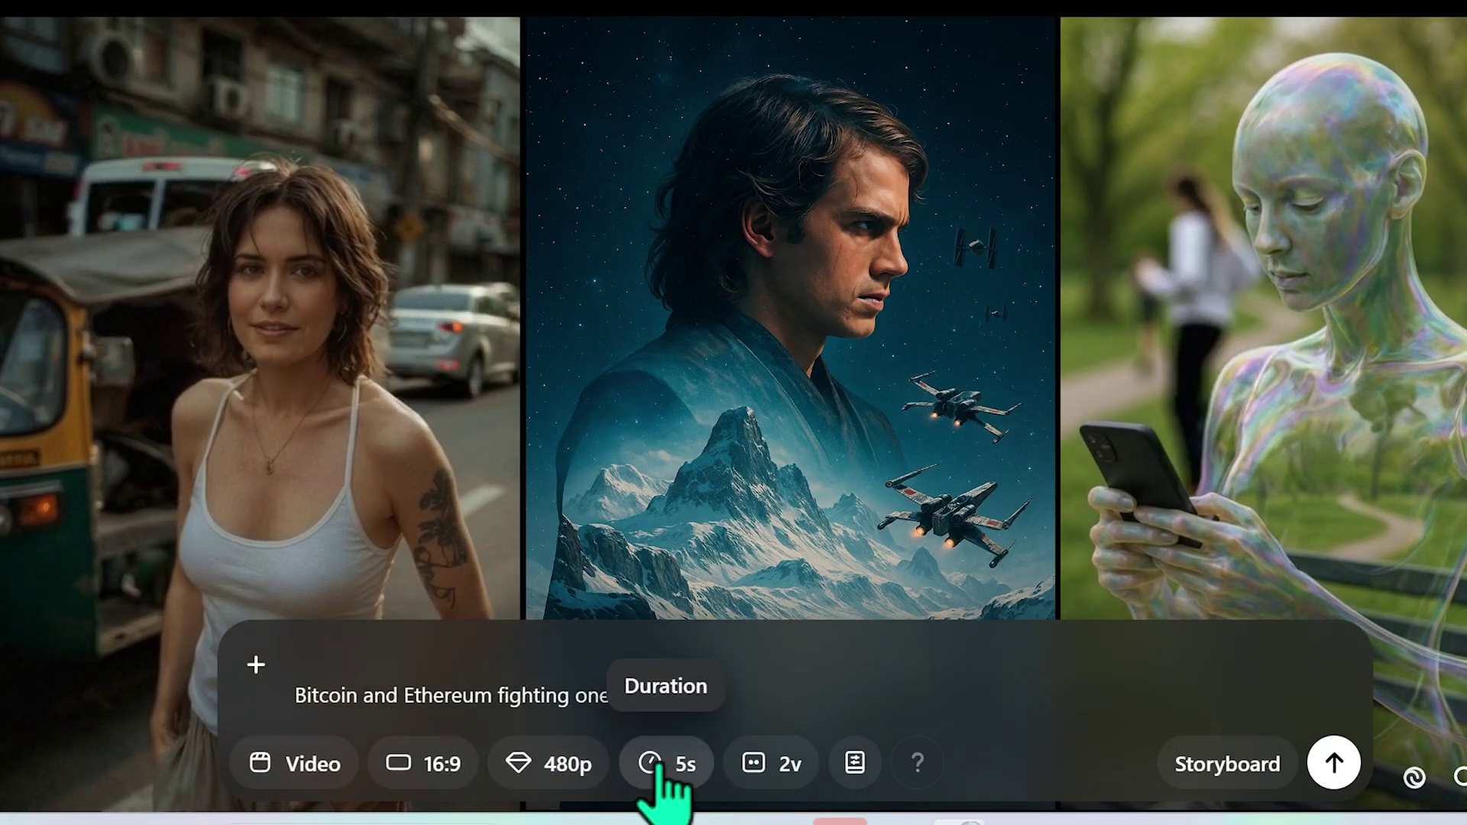
{"action": "left_click", "coordinate": [768, 764]}
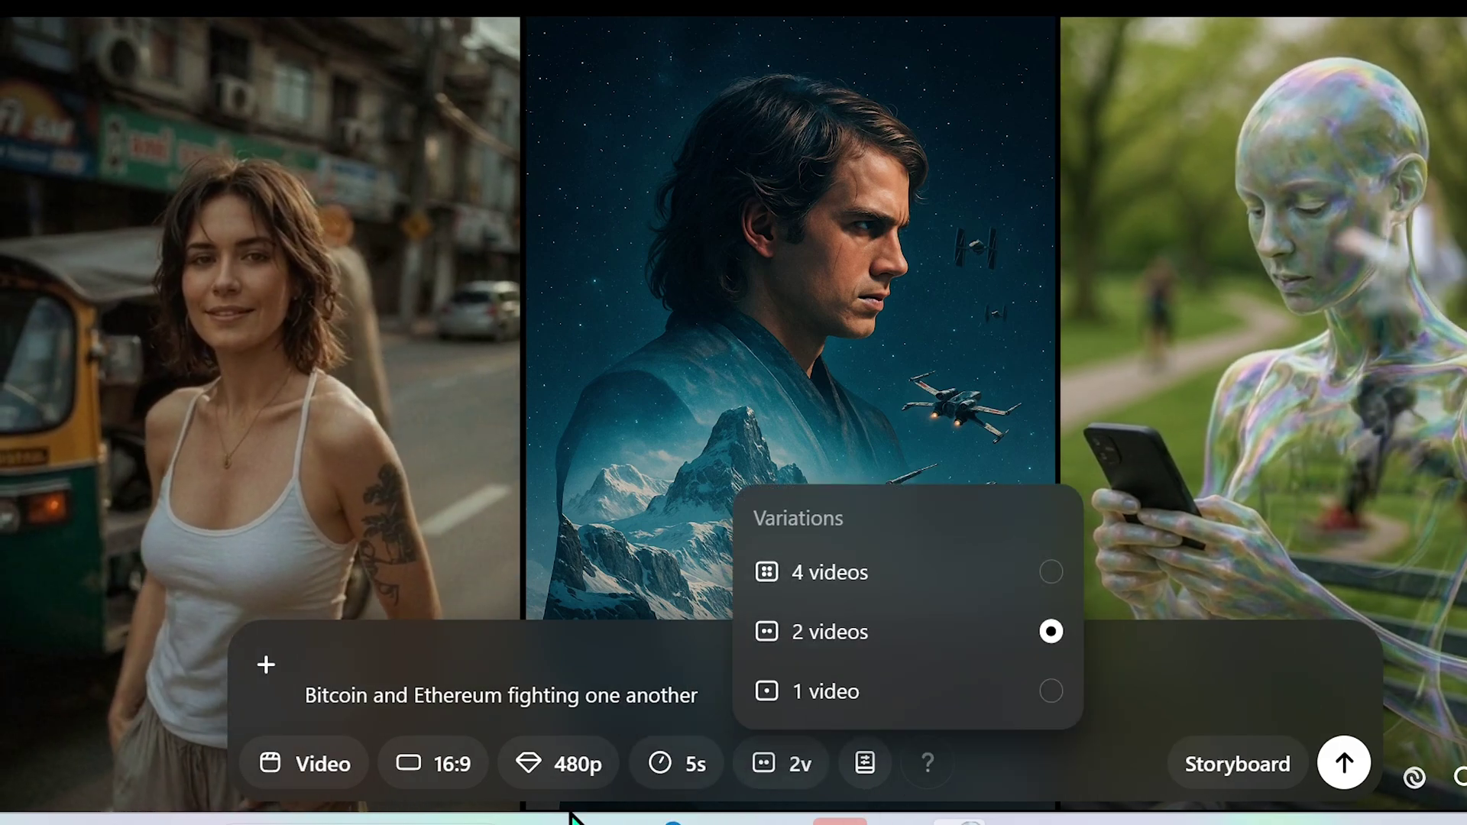
{"action": "left_click", "coordinate": [575, 764]}
{"action": "left_click", "coordinate": [588, 632]}
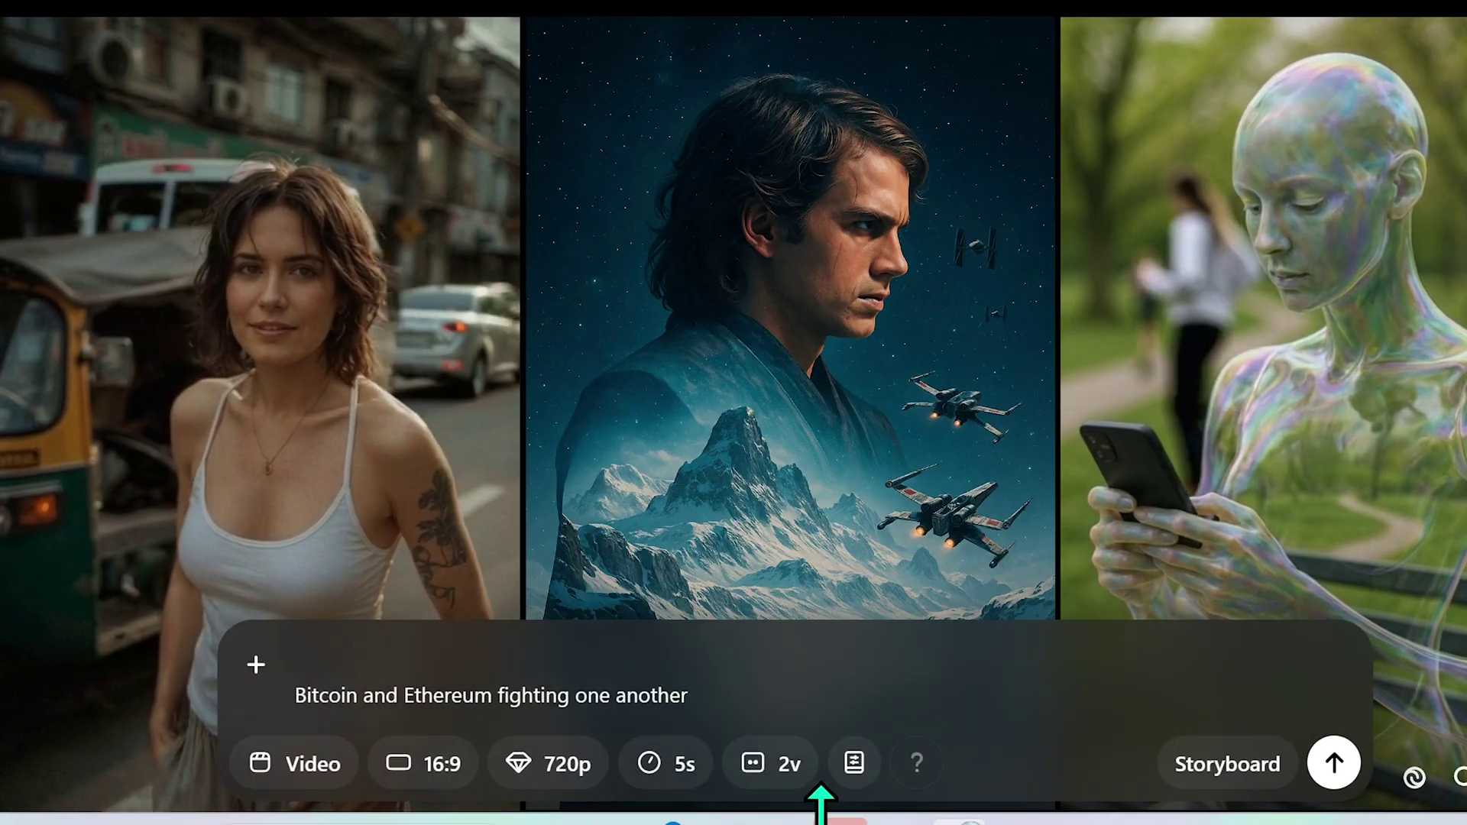
{"action": "left_click", "coordinate": [772, 764]}
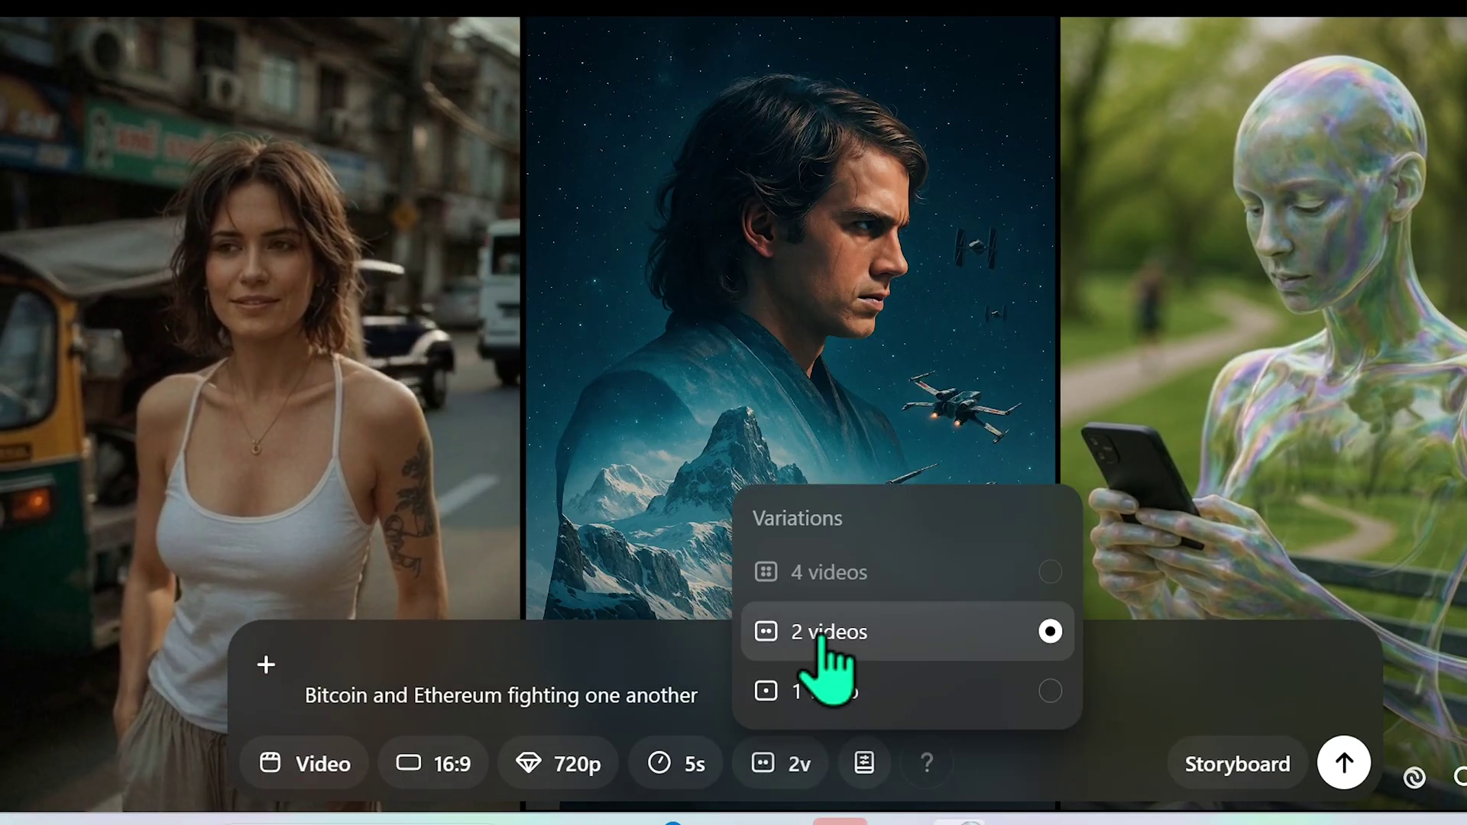
{"action": "left_click", "coordinate": [560, 764]}
{"action": "left_click", "coordinate": [576, 760]}
{"action": "left_click", "coordinate": [606, 692]}
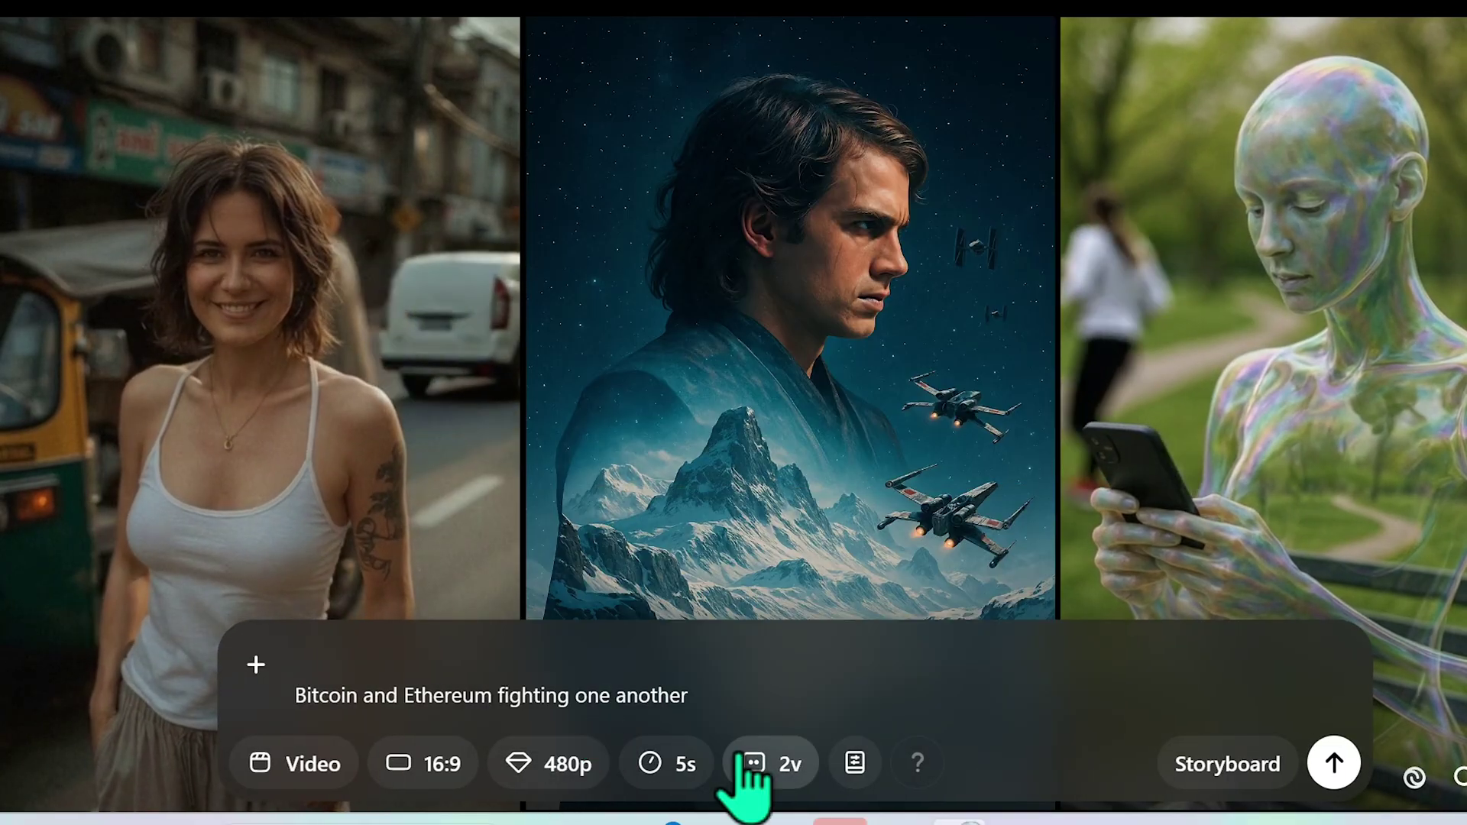
- Choose 4 variations instead of 2 and submit the prompt to create the videos
{"action": "left_click", "coordinate": [753, 762]}
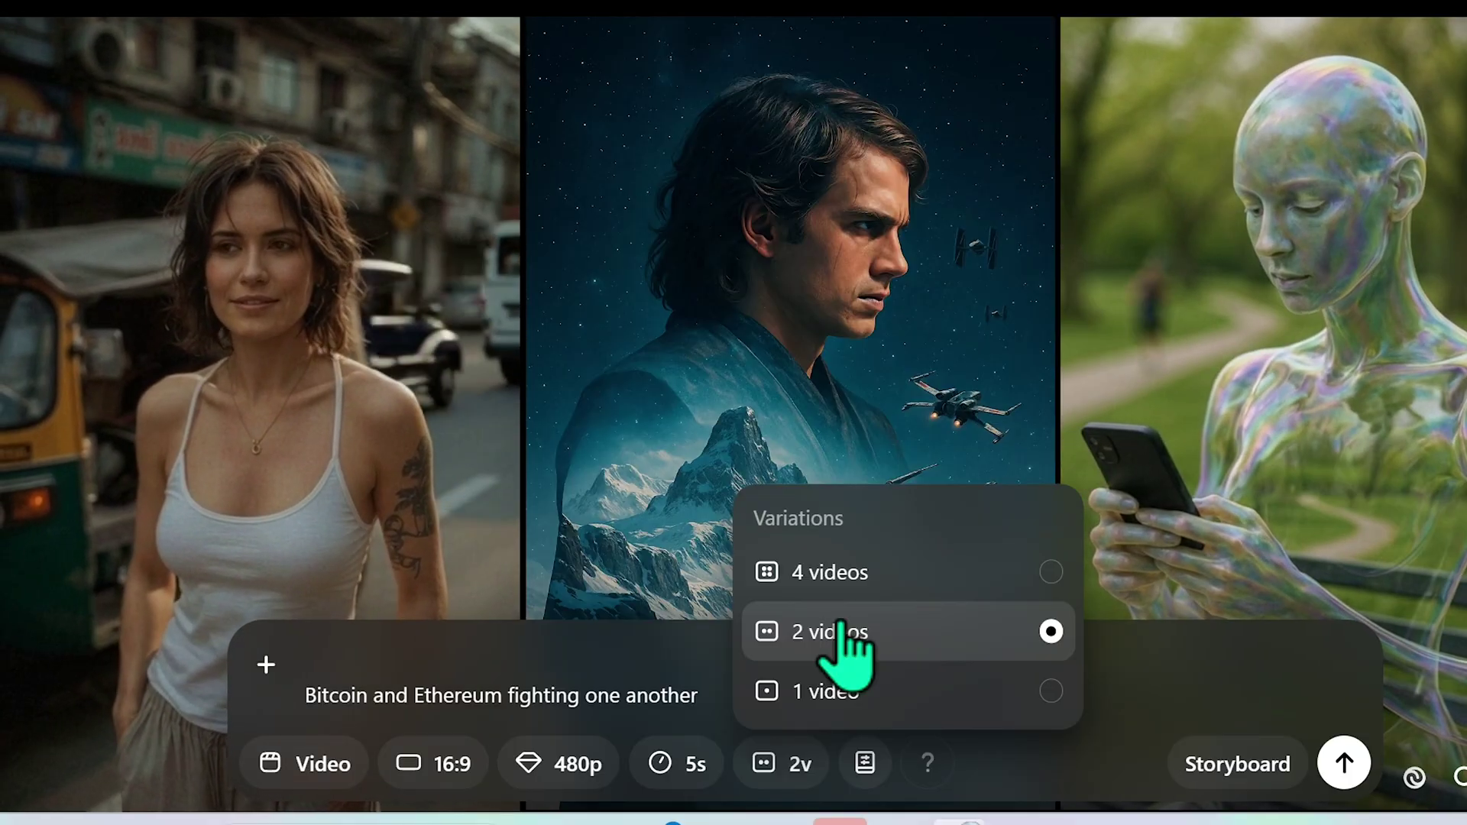
{"action": "left_click", "coordinate": [870, 571]}
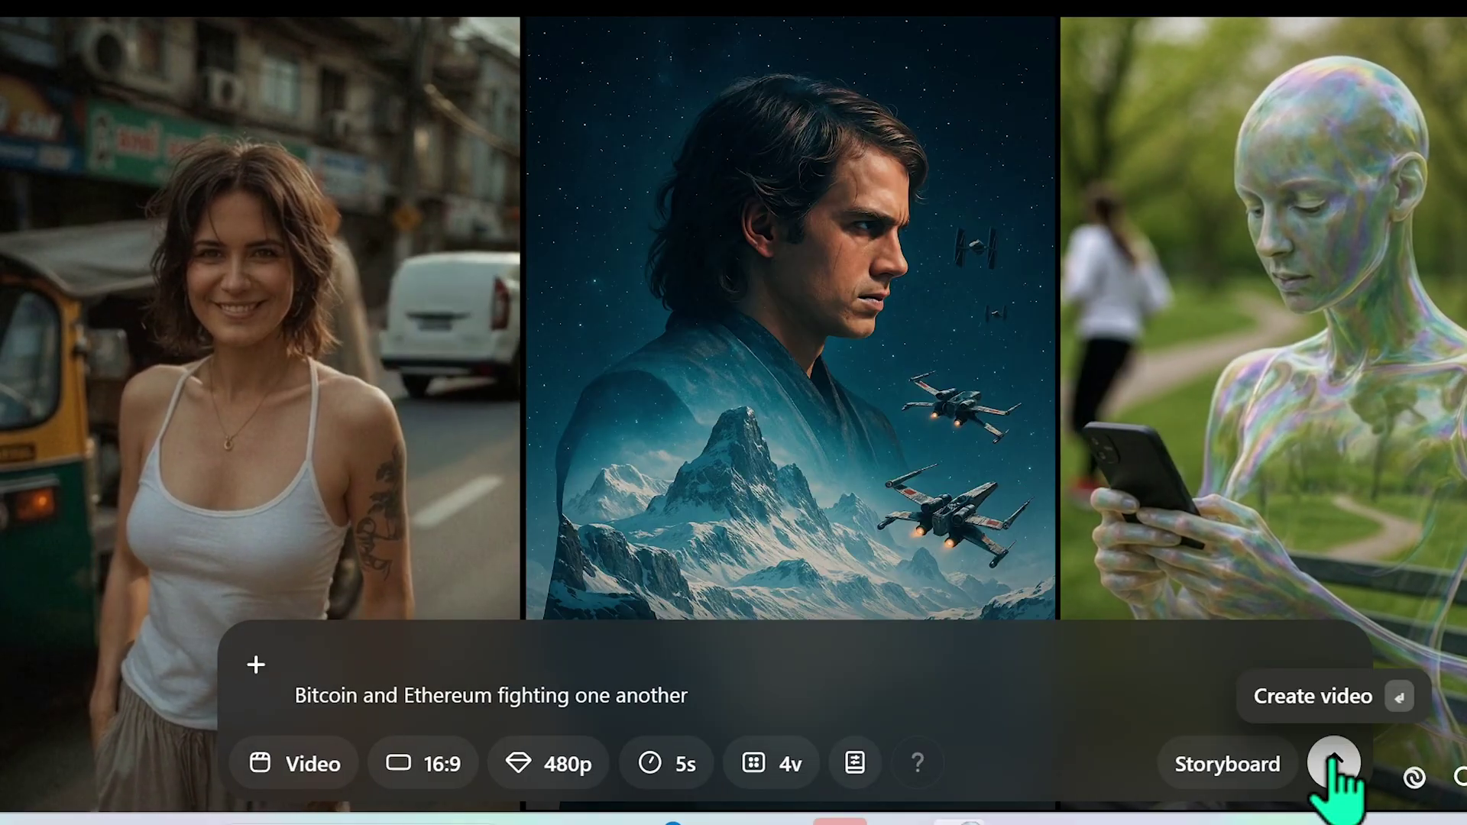
{"action": "left_click", "coordinate": [1333, 760]}
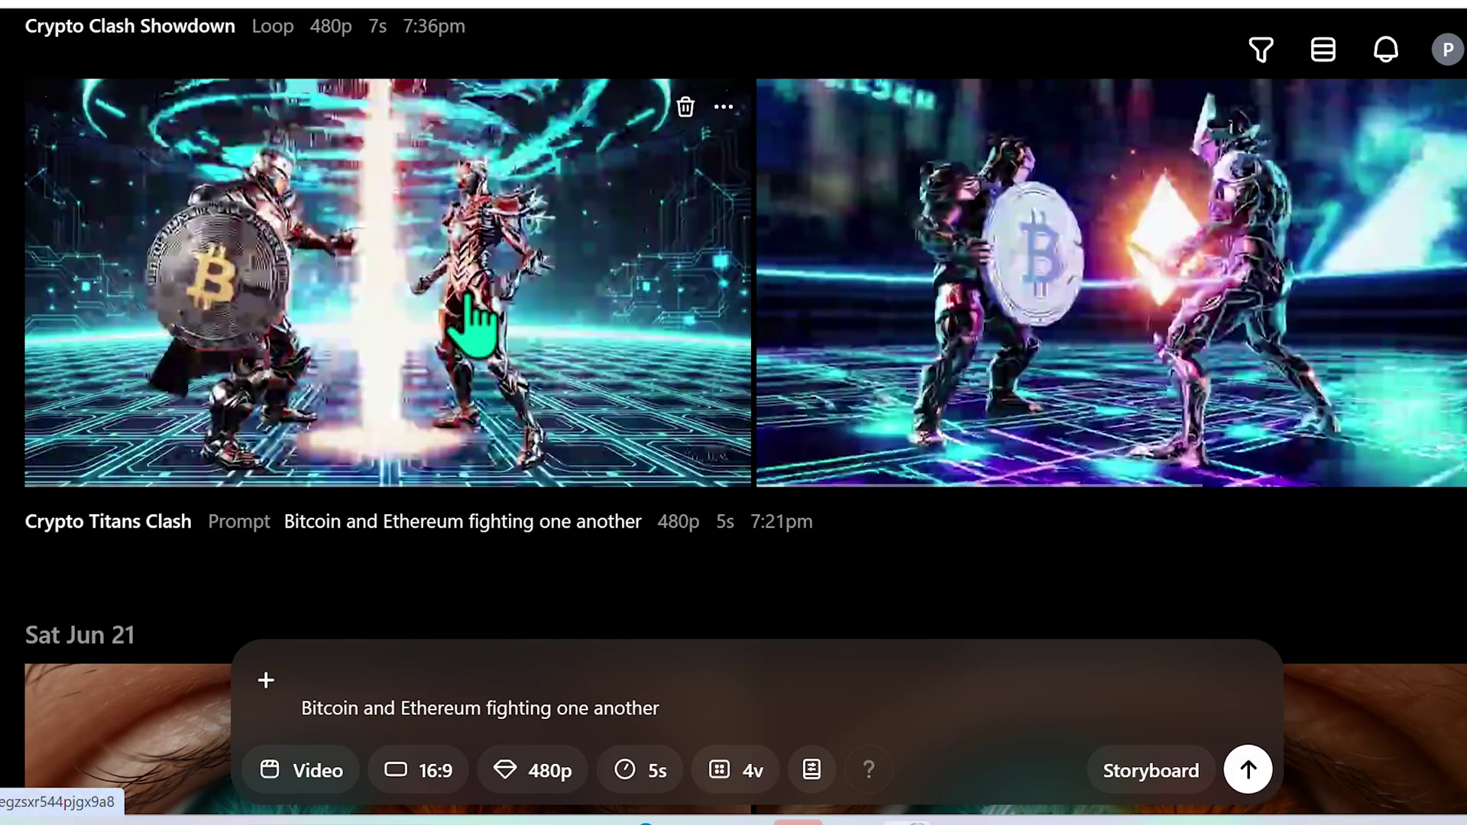
- Preview the left Crypto Titans Clash video, then return to the grid
{"action": "left_click", "coordinate": [468, 298]}
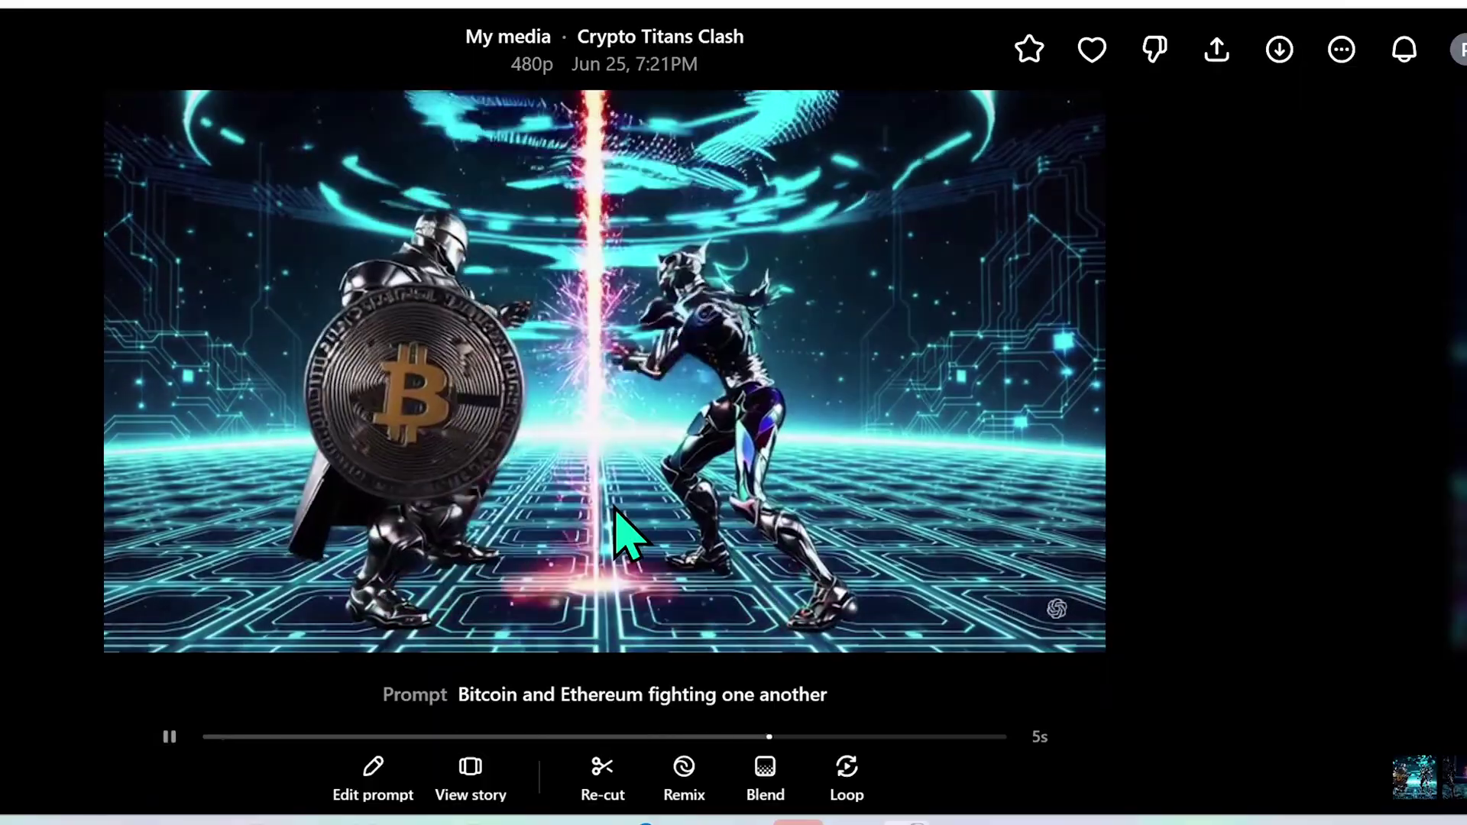
{"action": "key", "text": "Escape"}
{"action": "scroll", "coordinate": [950, 616], "scroll_direction": "up", "scroll_amount": 2}
{"action": "scroll", "coordinate": [1081, 524], "scroll_direction": "down", "scroll_amount": 3}
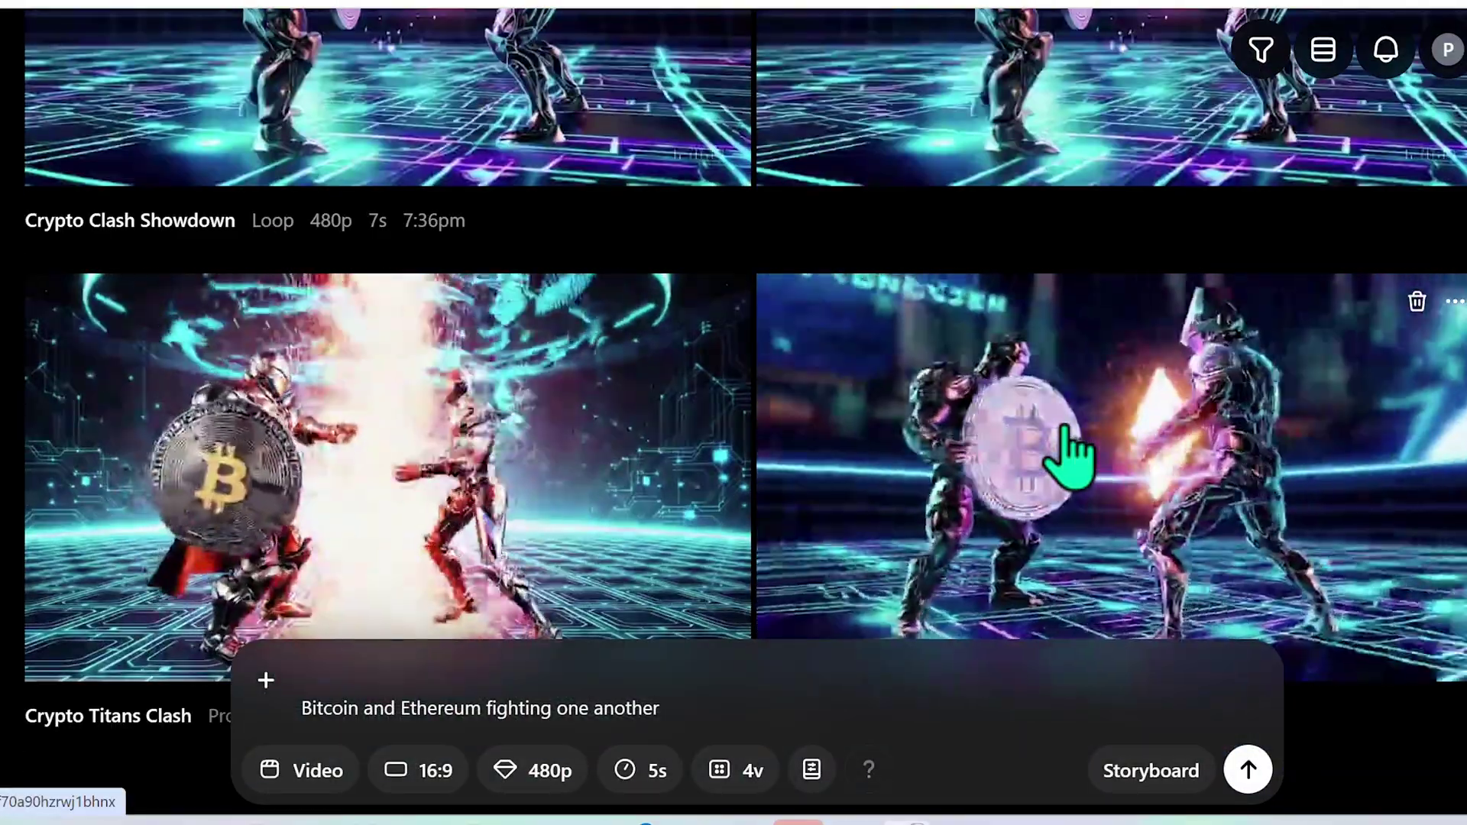
- Open the right-hand Ethereum fighter video, pause it, and start the Loop editor
{"action": "left_click", "coordinate": [1068, 445]}
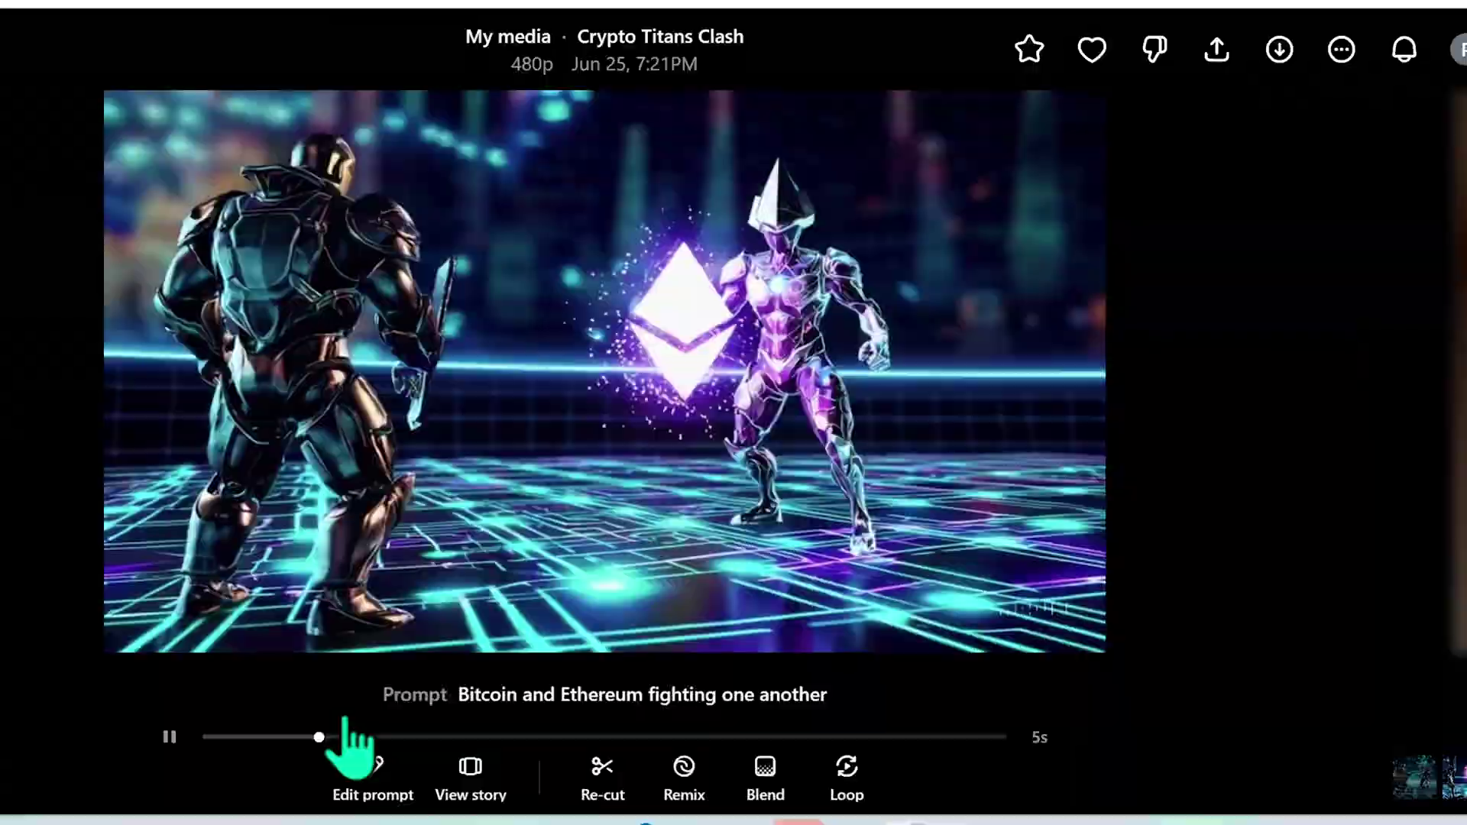
{"action": "left_click", "coordinate": [169, 737]}
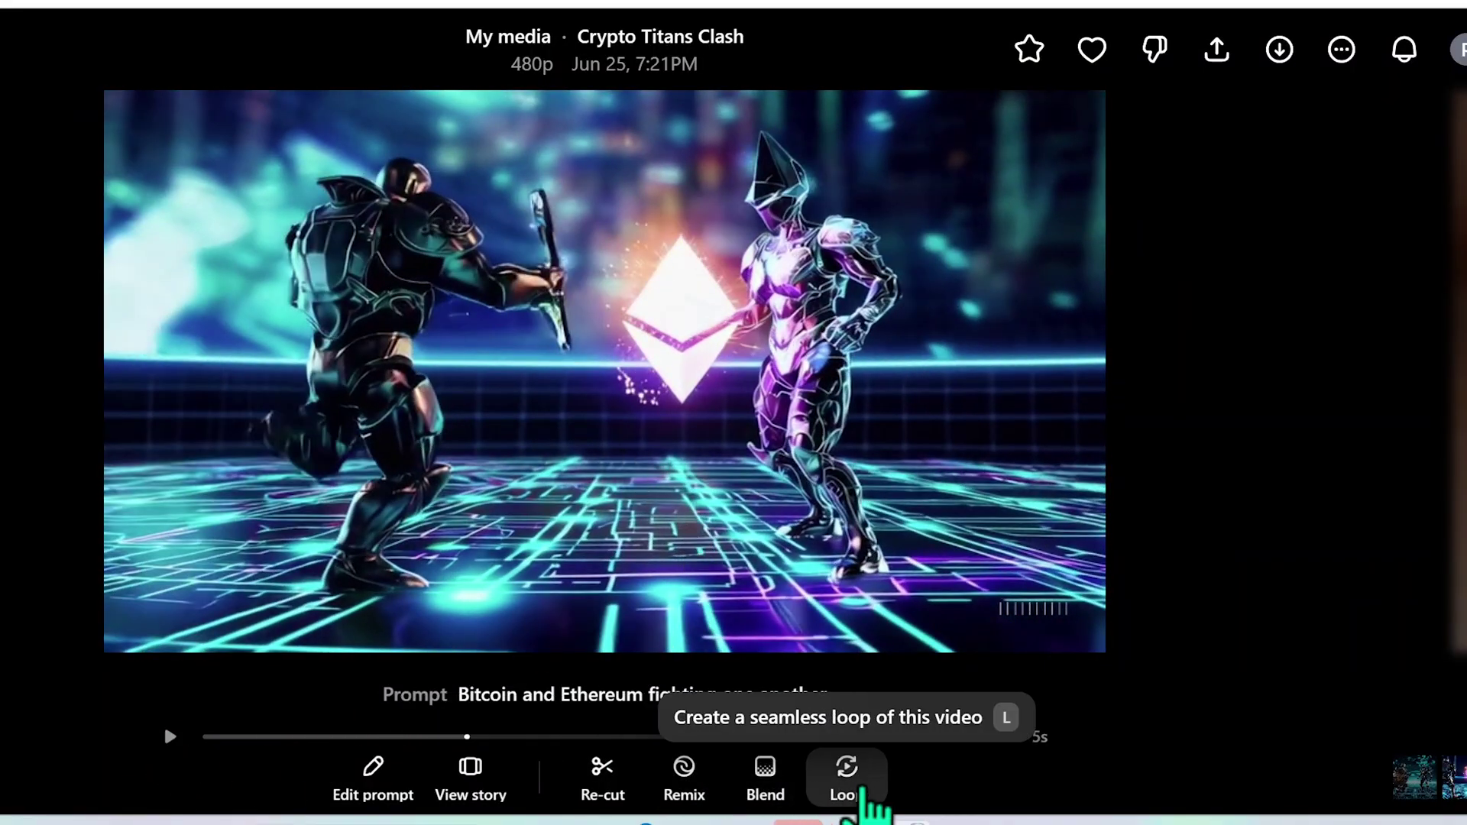
{"action": "left_click", "coordinate": [863, 790]}
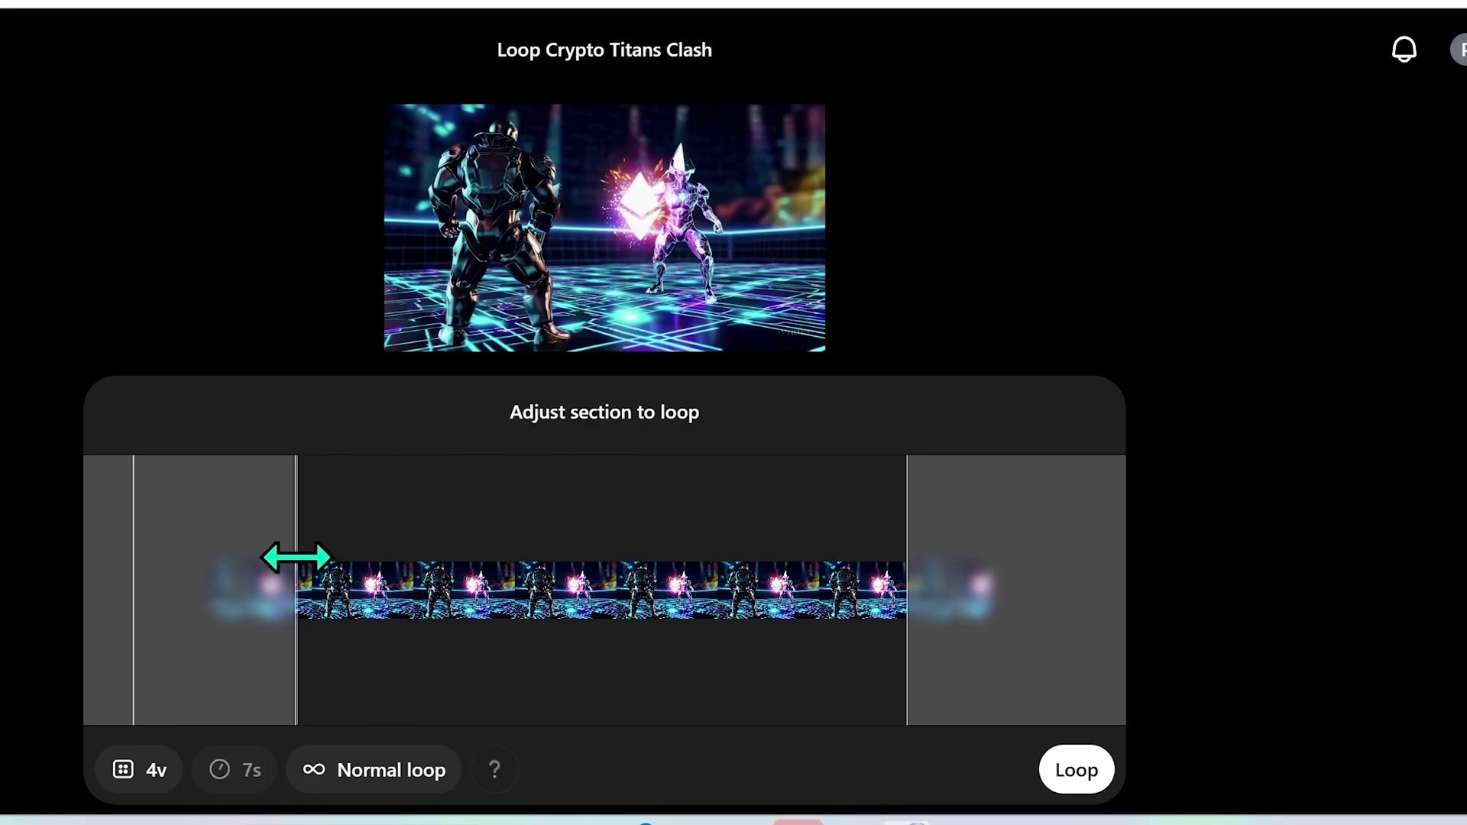
- Trim the loop section, pulling its end much earlier, and keep the Normal loop type
{"action": "left_click_drag", "start_coordinate": [296, 558], "coordinate": [353, 553]}
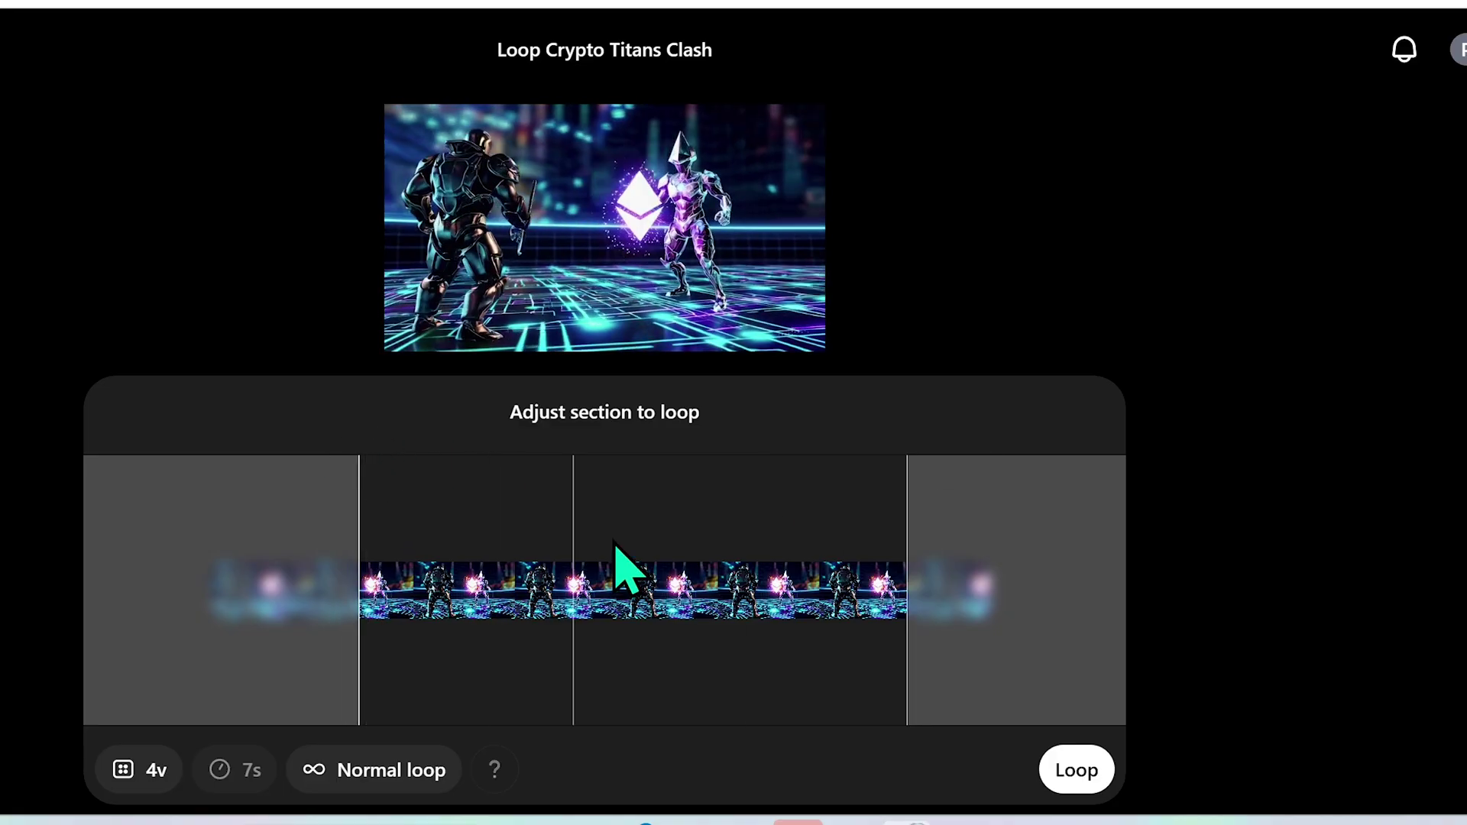
{"action": "mouse_move", "coordinate": [359, 558]}
{"action": "left_mouse_down"}
{"action": "mouse_move", "coordinate": [317, 561]}
{"action": "mouse_move", "coordinate": [358, 580]}
{"action": "left_mouse_up"}
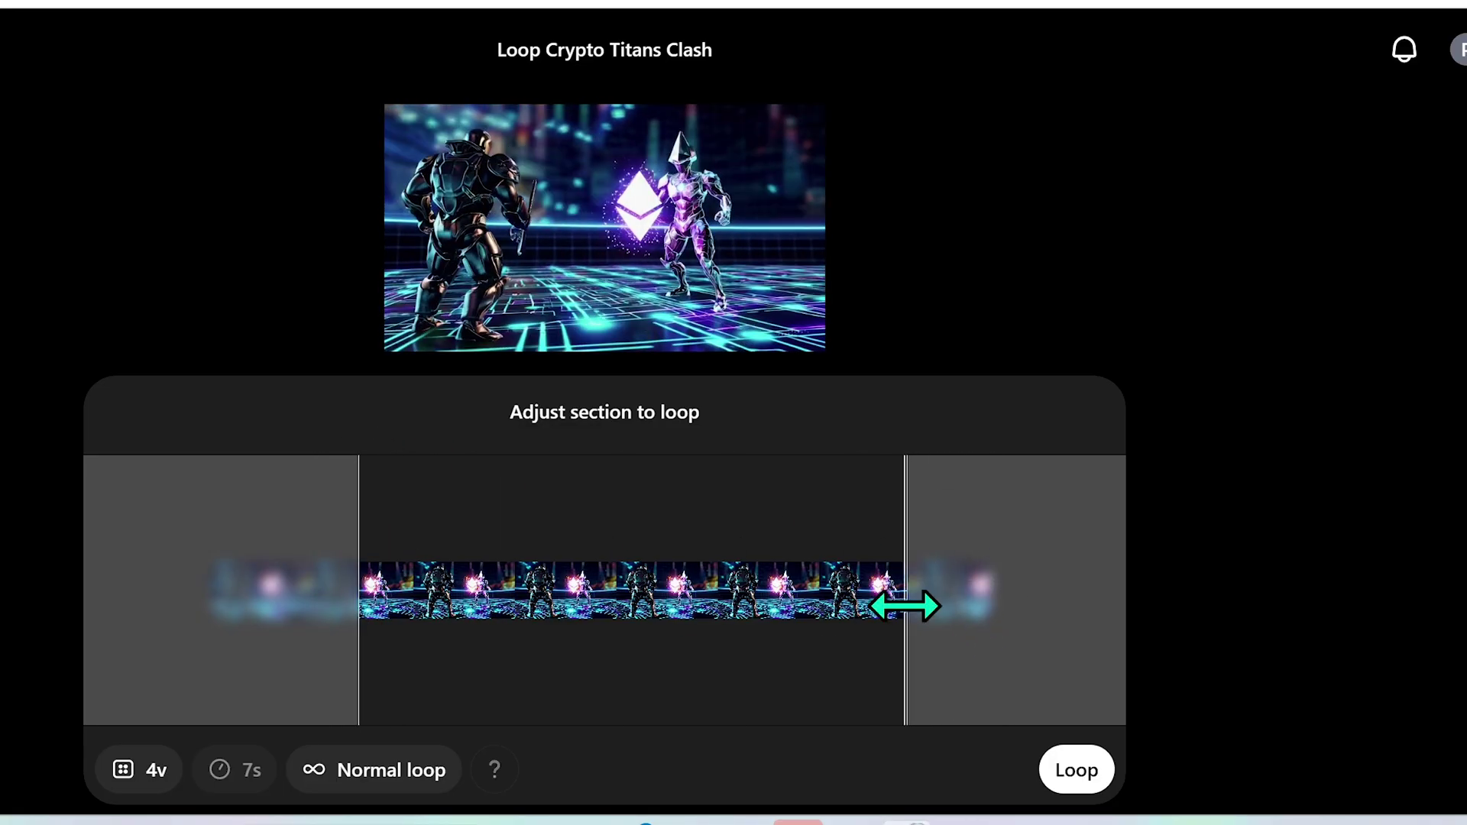
{"action": "left_click_drag", "start_coordinate": [907, 606], "coordinate": [697, 612]}
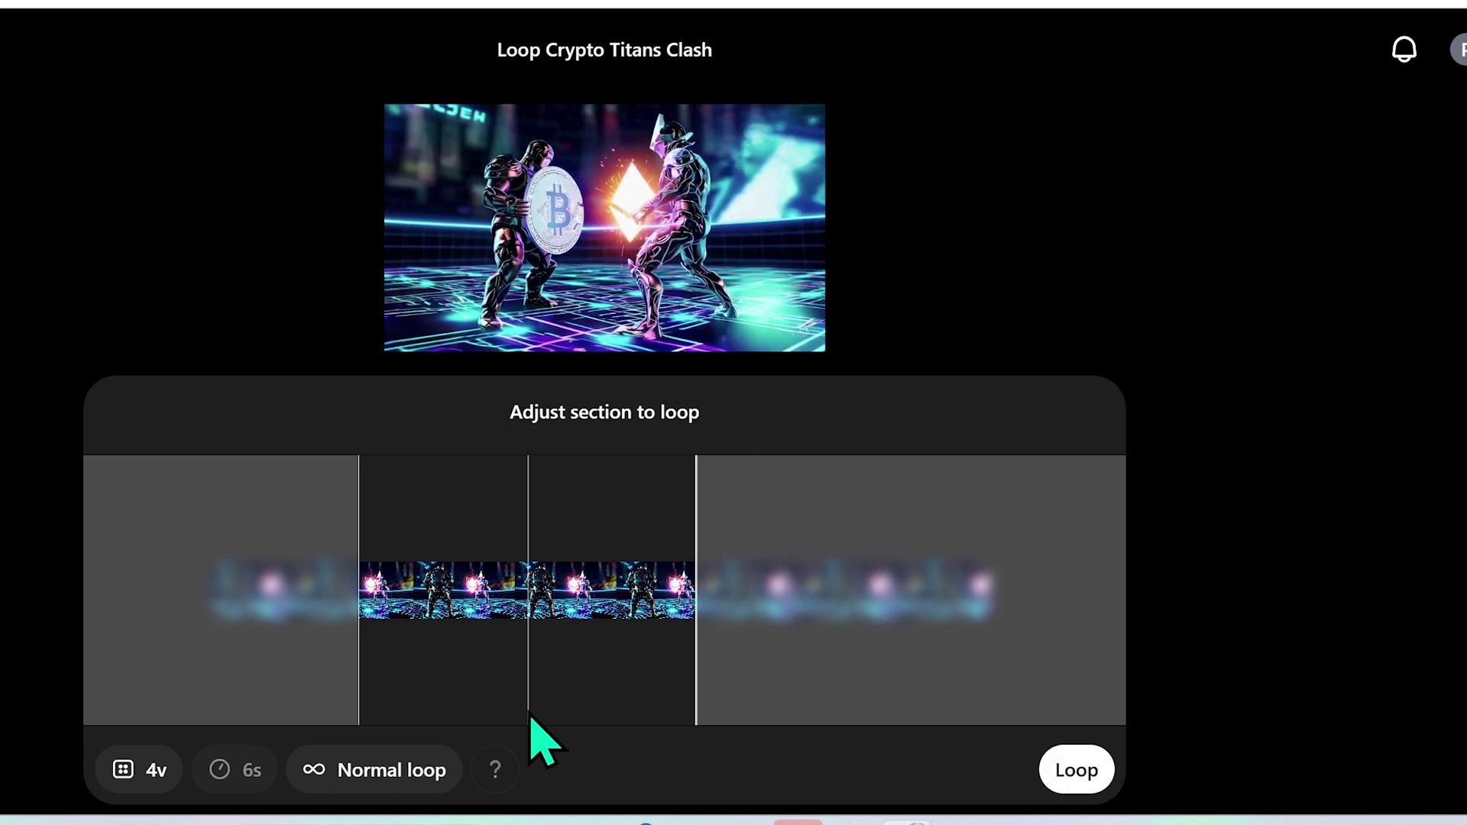
{"action": "left_click", "coordinate": [405, 778]}
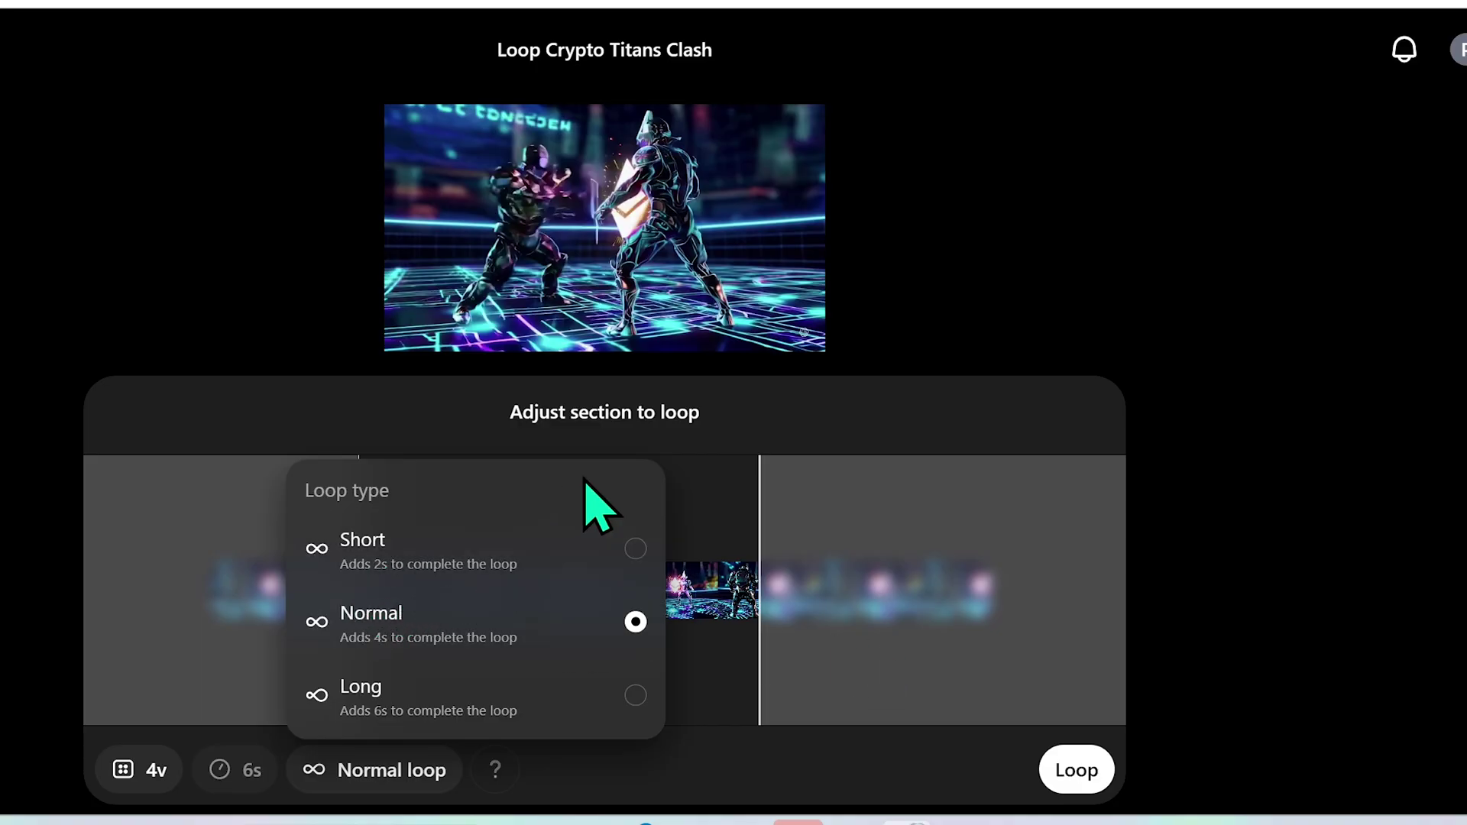
{"action": "left_click", "coordinate": [786, 403]}
- Fine-tune the loop start and end handles to a 6s section, leaving Normal loop
{"action": "left_click_drag", "start_coordinate": [356, 580], "coordinate": [358, 580]}
{"action": "left_click_drag", "start_coordinate": [759, 593], "coordinate": [755, 592]}
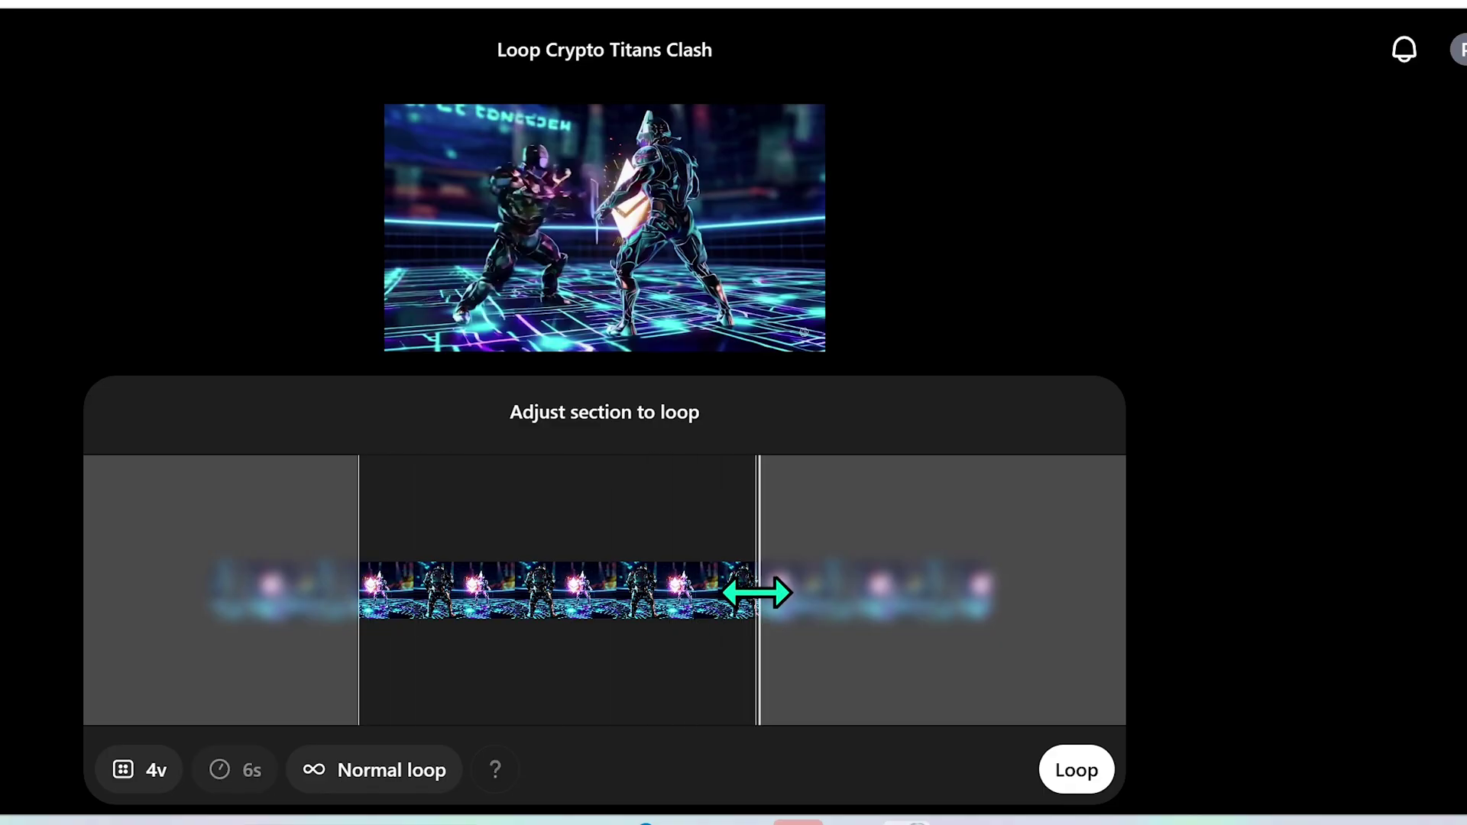
{"action": "mouse_move", "coordinate": [358, 593]}
{"action": "left_mouse_down"}
{"action": "mouse_move", "coordinate": [341, 606]}
{"action": "mouse_move", "coordinate": [367, 613]}
{"action": "mouse_move", "coordinate": [361, 589]}
{"action": "mouse_move", "coordinate": [354, 603]}
{"action": "left_mouse_up"}
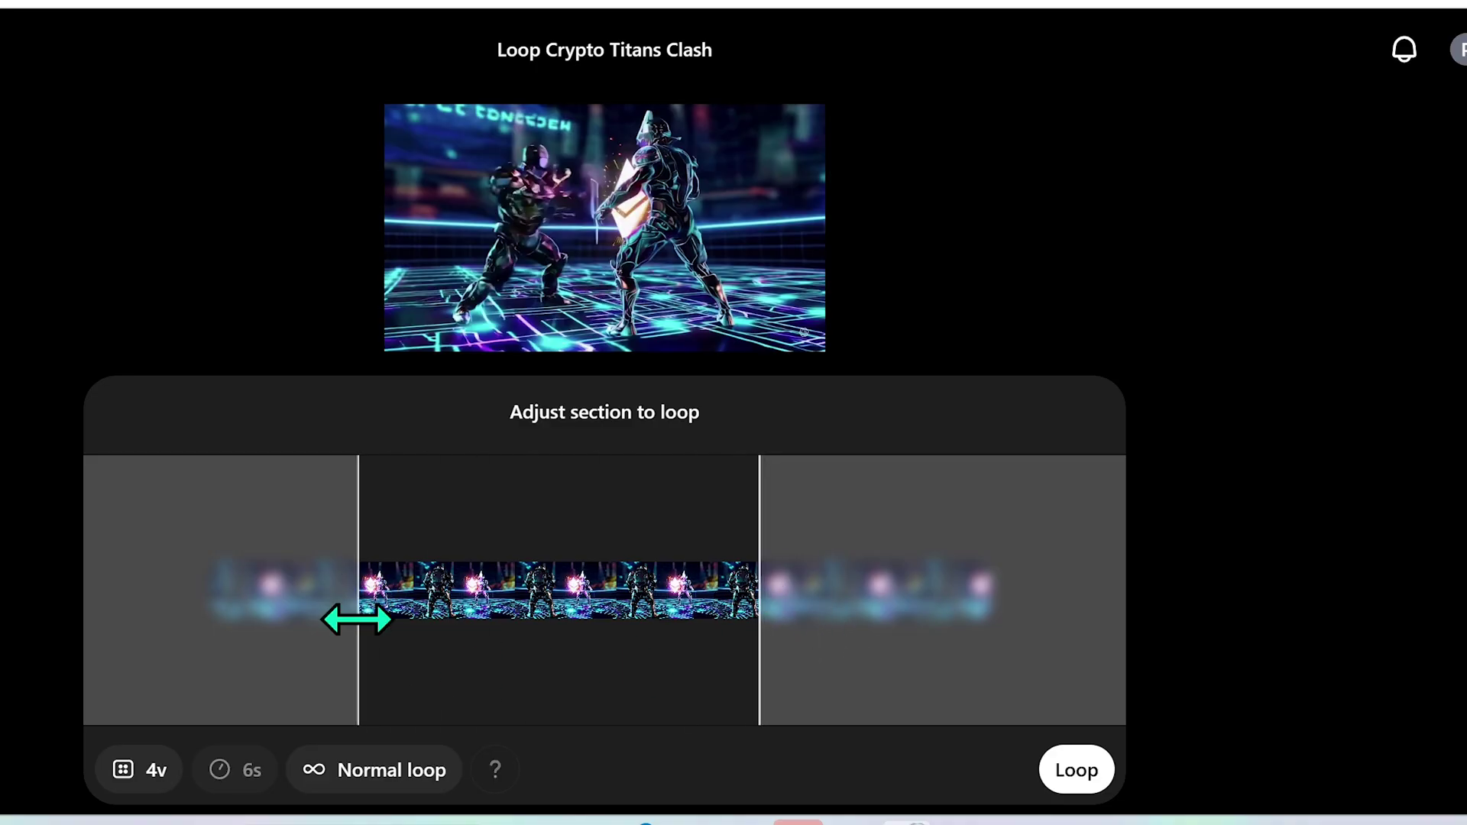
{"action": "left_click", "coordinate": [356, 775]}
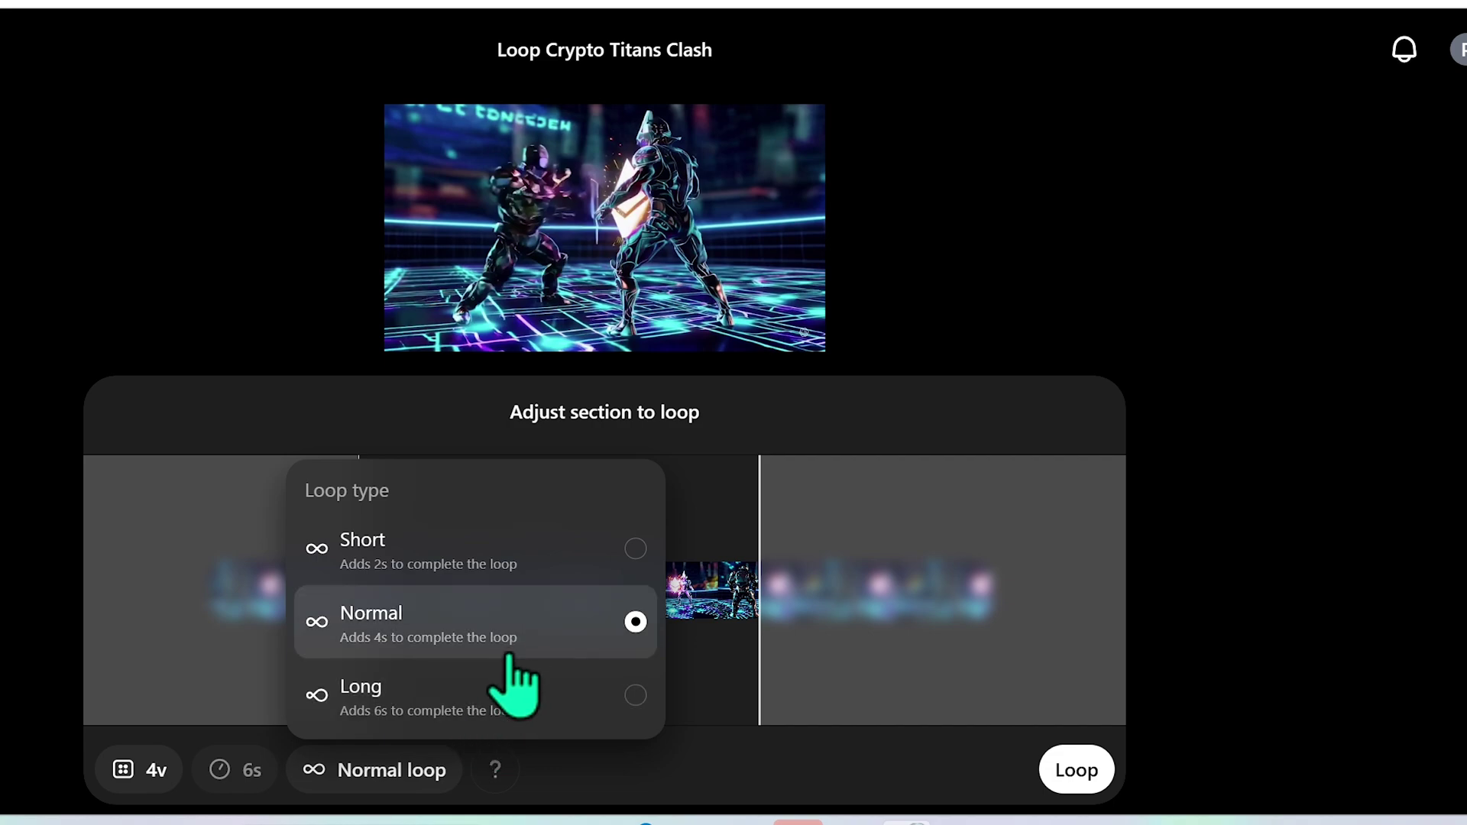
{"action": "left_click", "coordinate": [722, 604]}
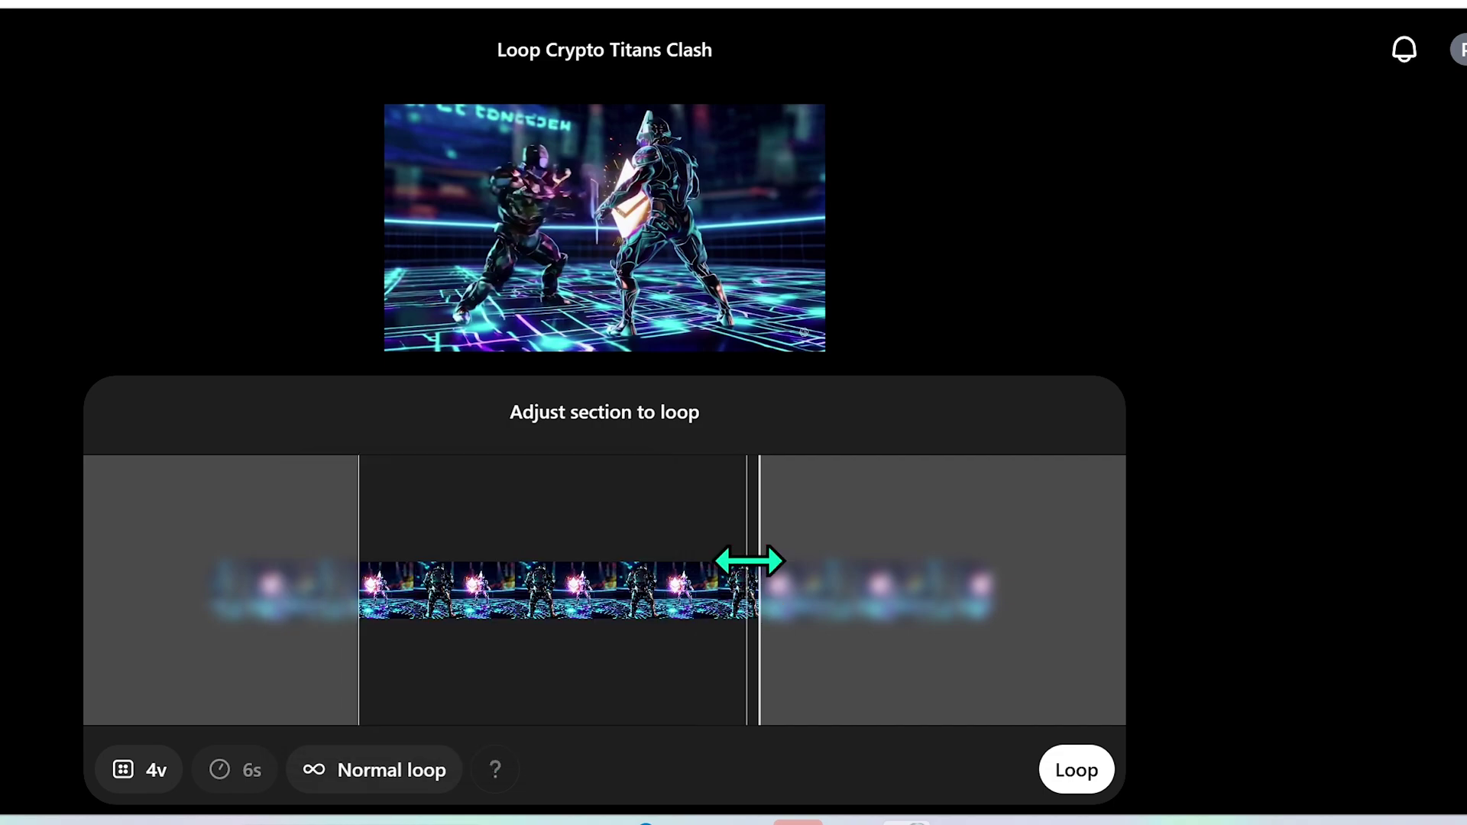
- Check the loop length choices, then scroll My media to the 7s Crypto Clash Showdown loops
{"action": "left_click", "coordinate": [398, 772]}
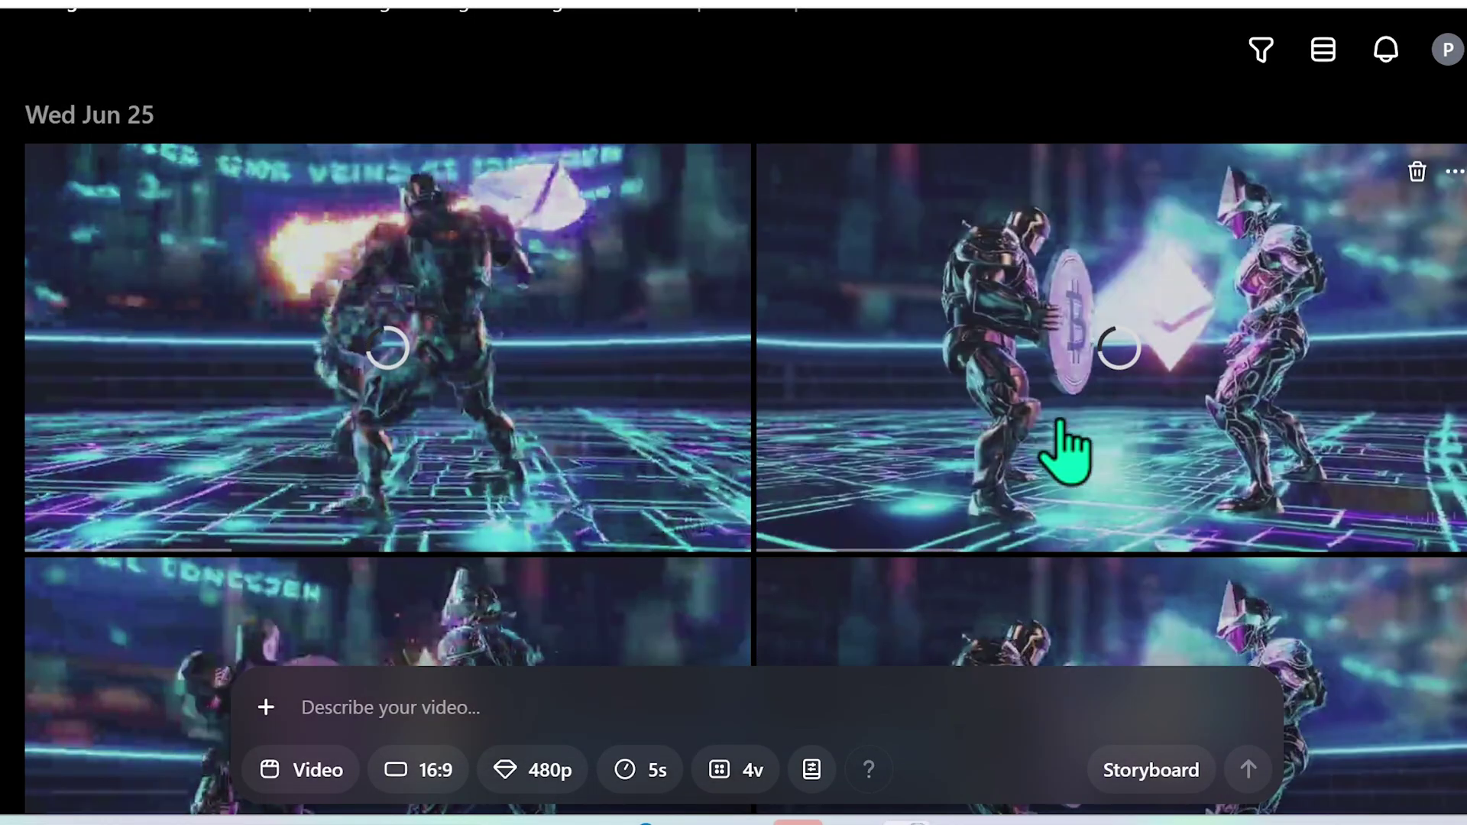
{"action": "scroll", "coordinate": [1073, 455], "scroll_direction": "down", "scroll_amount": 5}
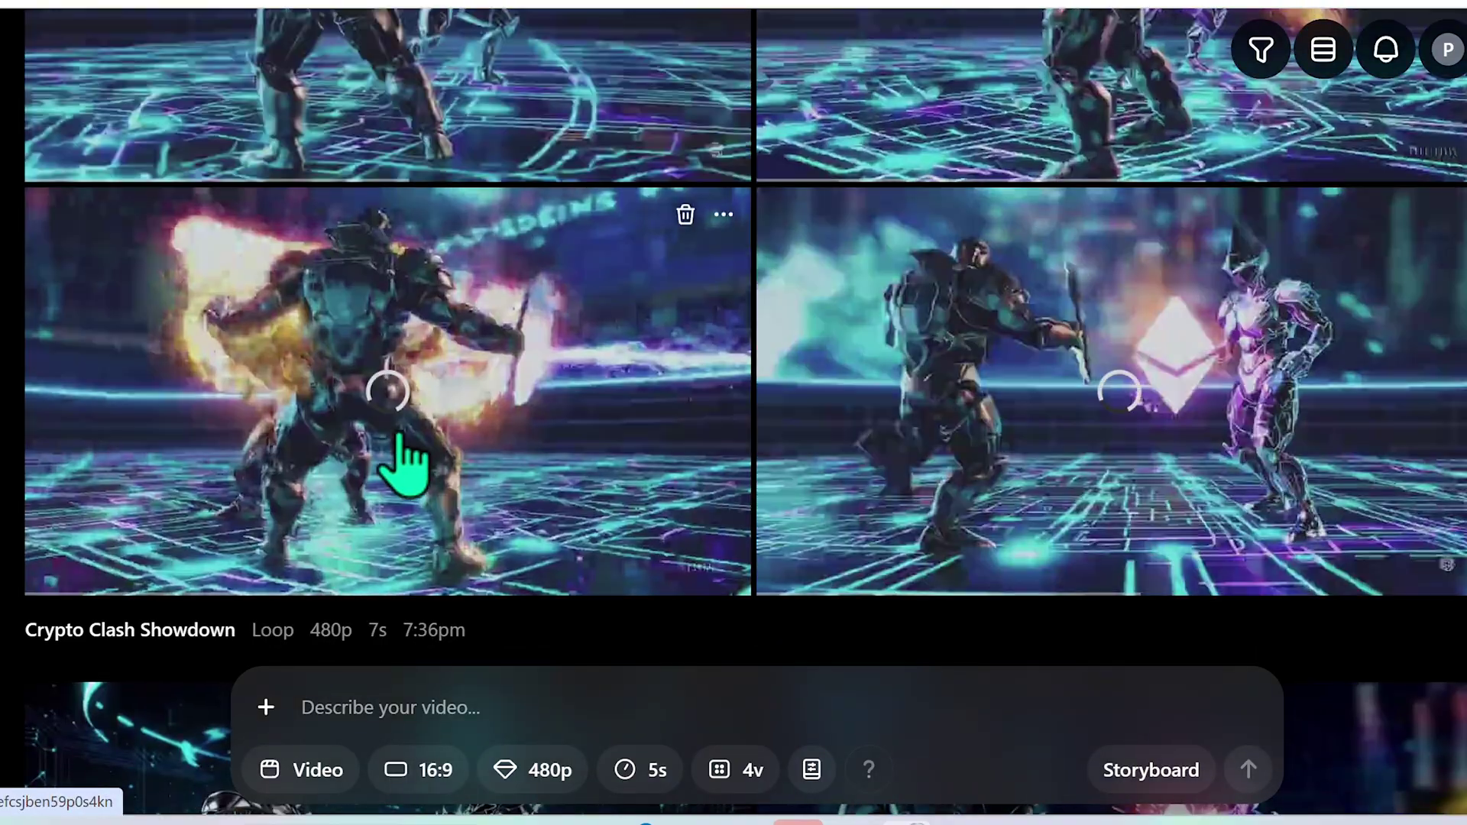
{"action": "scroll", "coordinate": [403, 464], "scroll_direction": "up", "scroll_amount": 3}
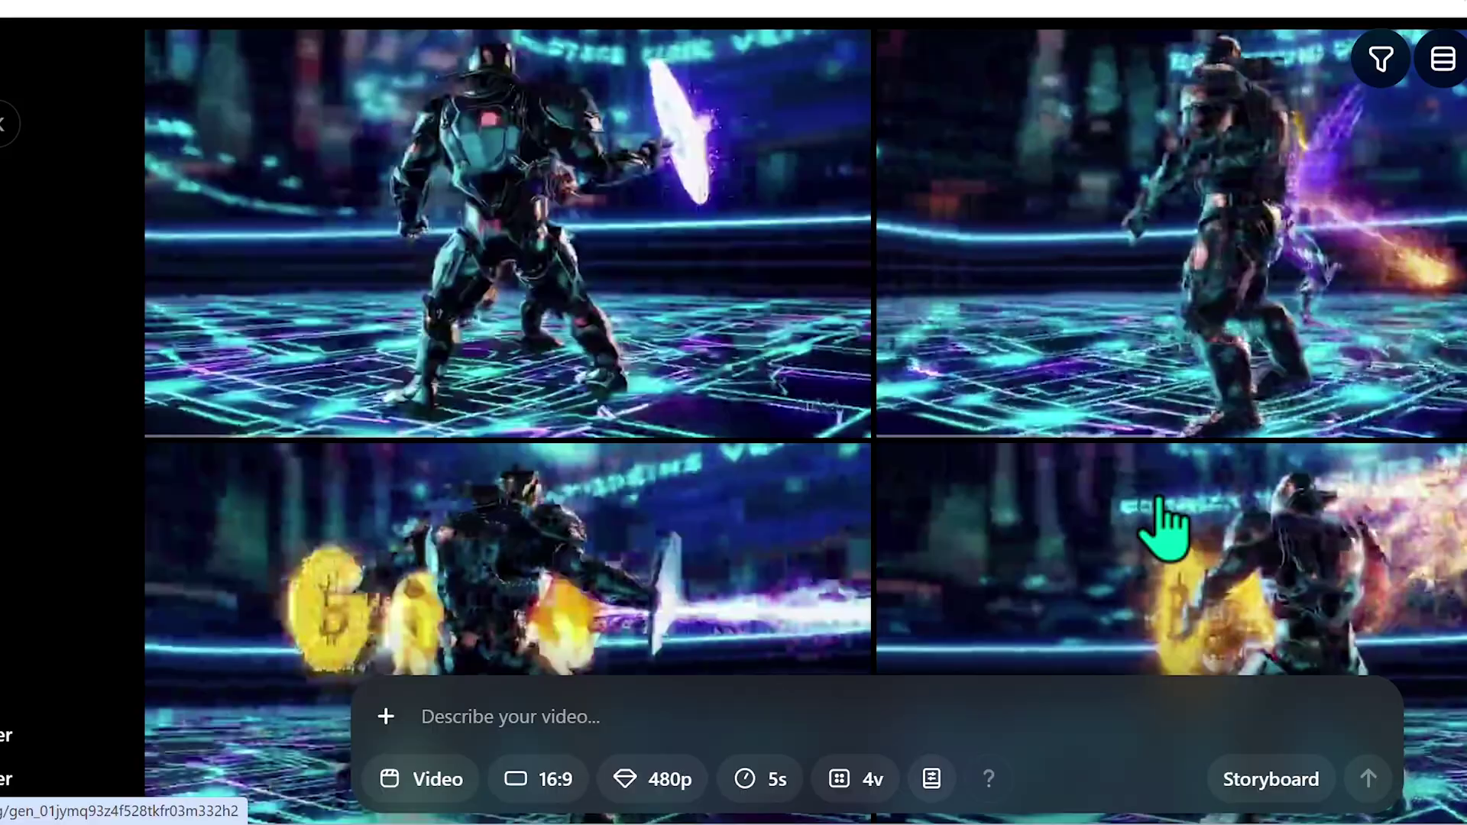
{"action": "scroll", "coordinate": [1162, 523], "scroll_direction": "down", "scroll_amount": 2}
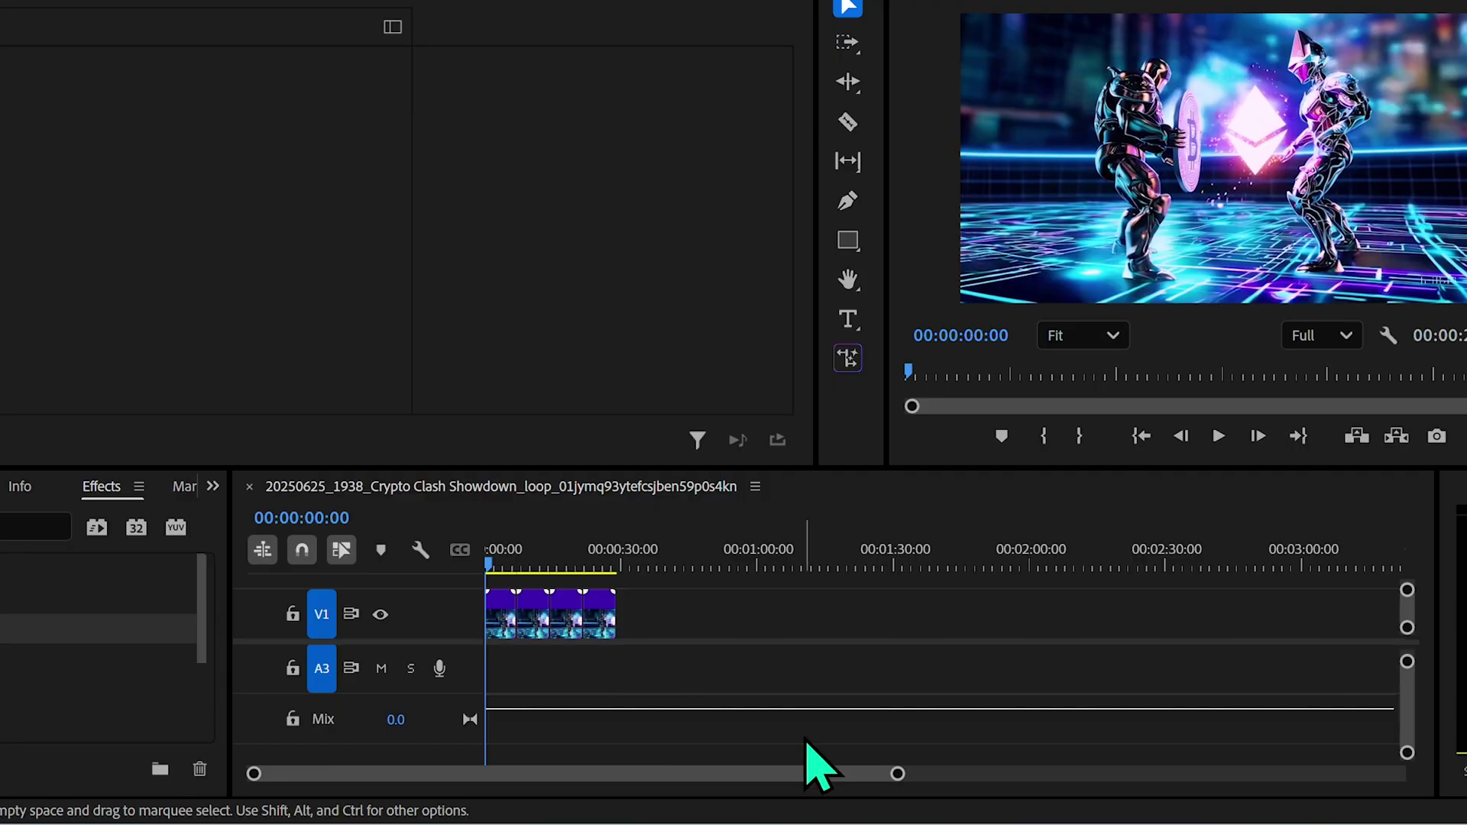
- Select the Crypto Clash Showdown clips on V1, scrub the playhead, show the Project panel, and play
{"action": "left_click", "coordinate": [506, 620]}
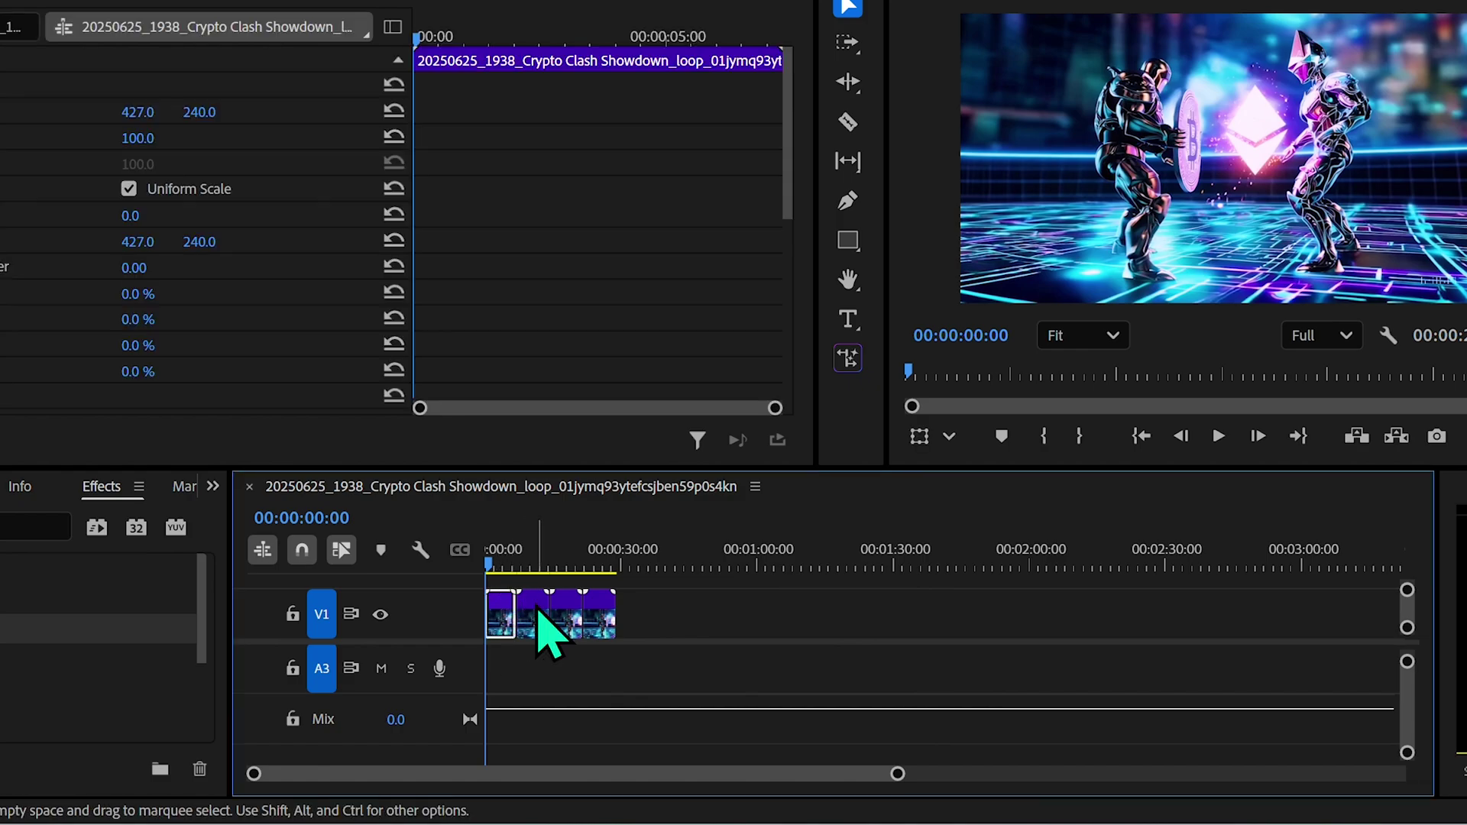
{"action": "left_click", "coordinate": [600, 615]}
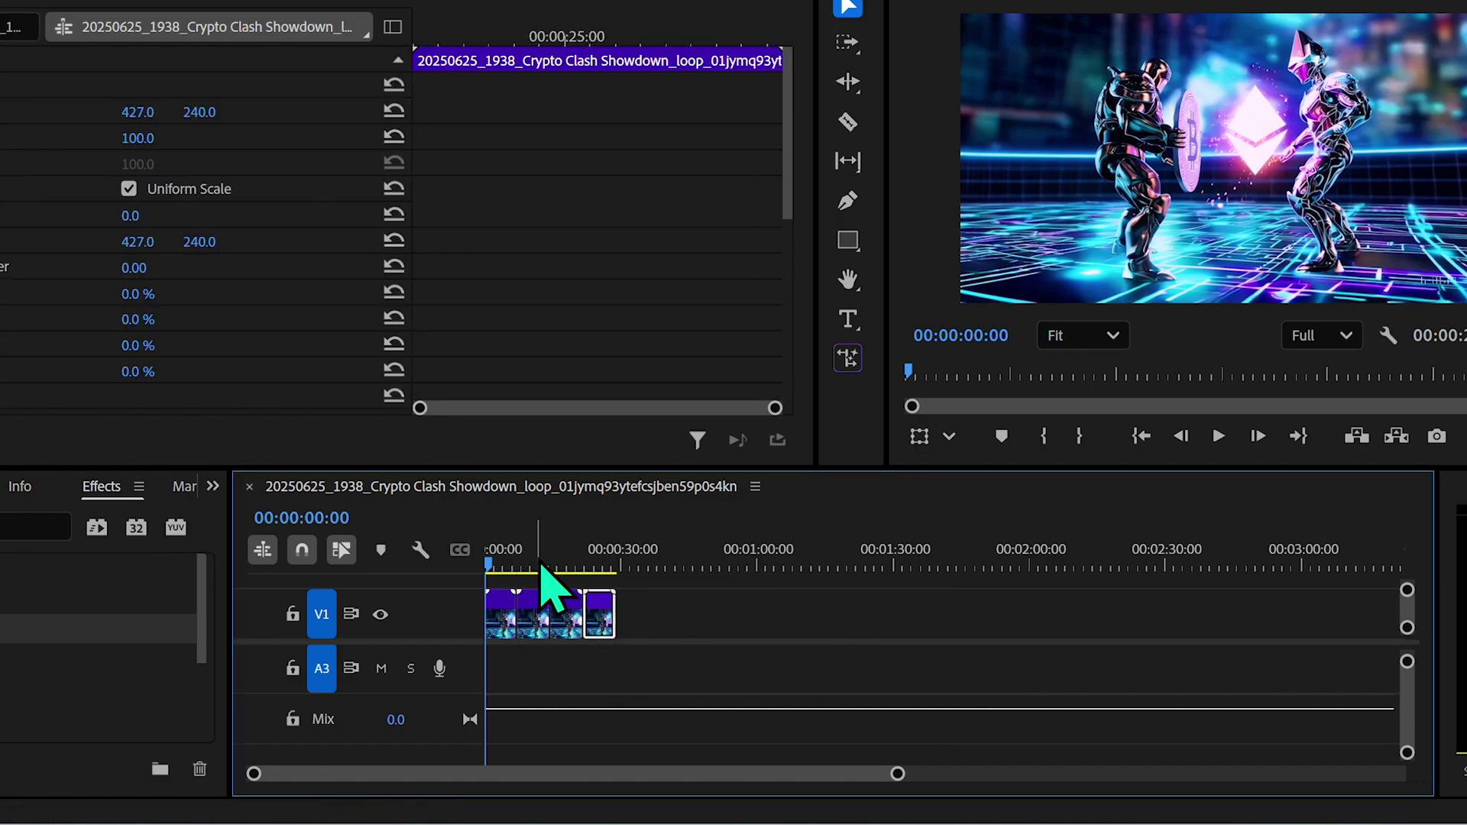
{"action": "mouse_move", "coordinate": [487, 570]}
{"action": "left_mouse_down"}
{"action": "mouse_move", "coordinate": [522, 571]}
{"action": "mouse_move", "coordinate": [478, 574]}
{"action": "left_mouse_up"}
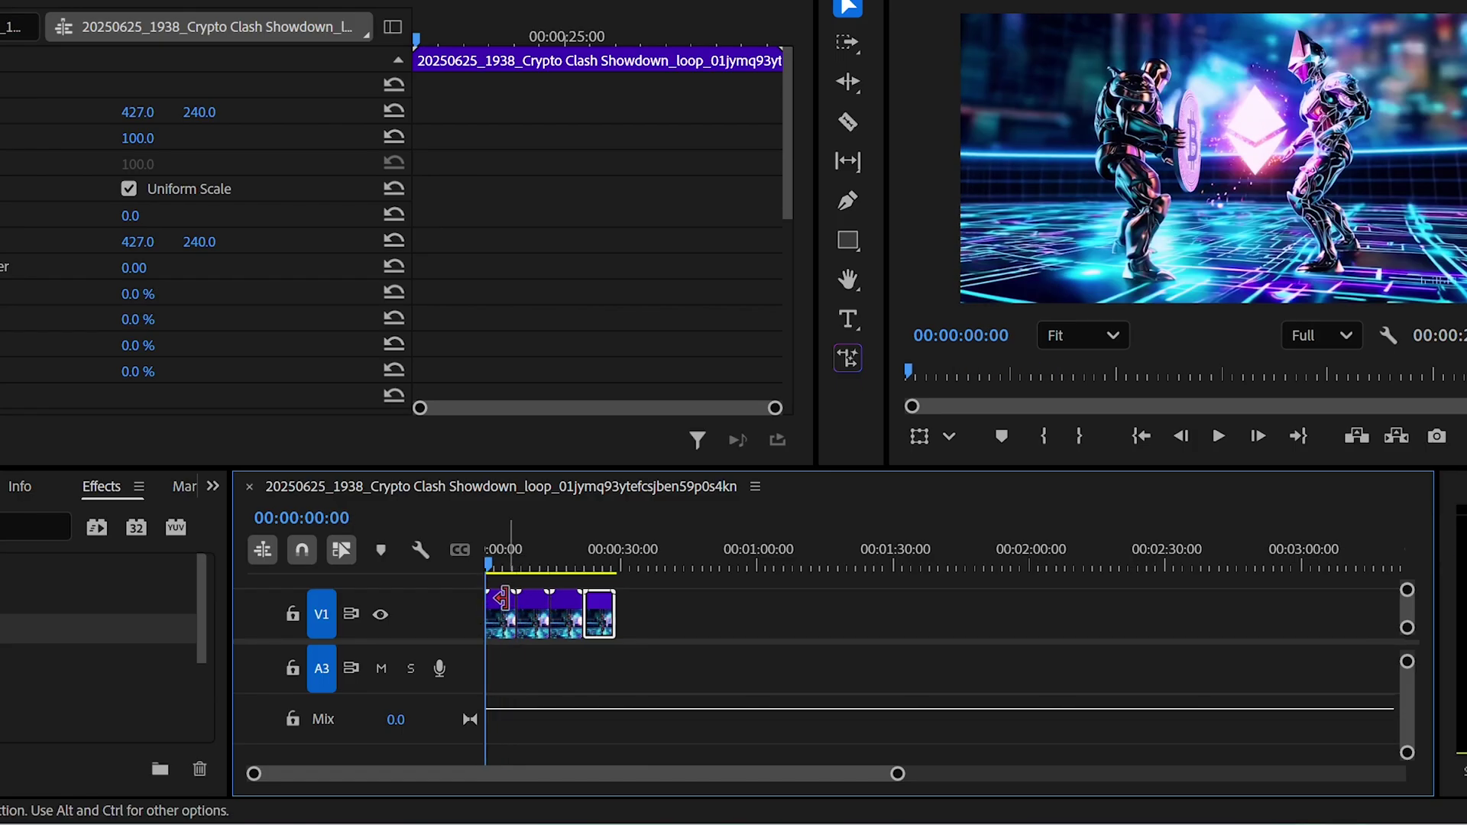
{"action": "left_click", "coordinate": [213, 486]}
{"action": "left_click", "coordinate": [258, 527]}
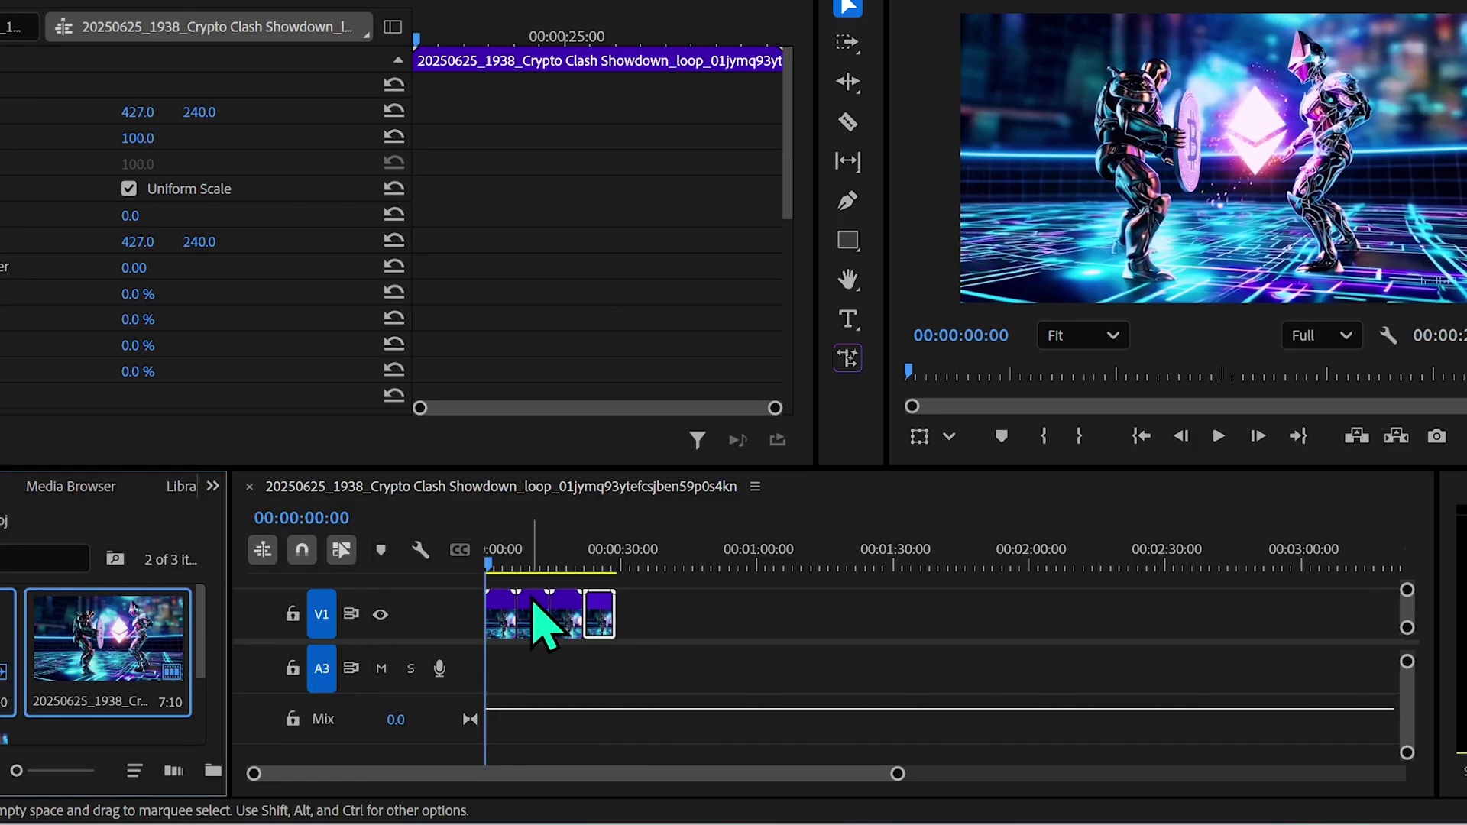
{"action": "key", "text": "space"}
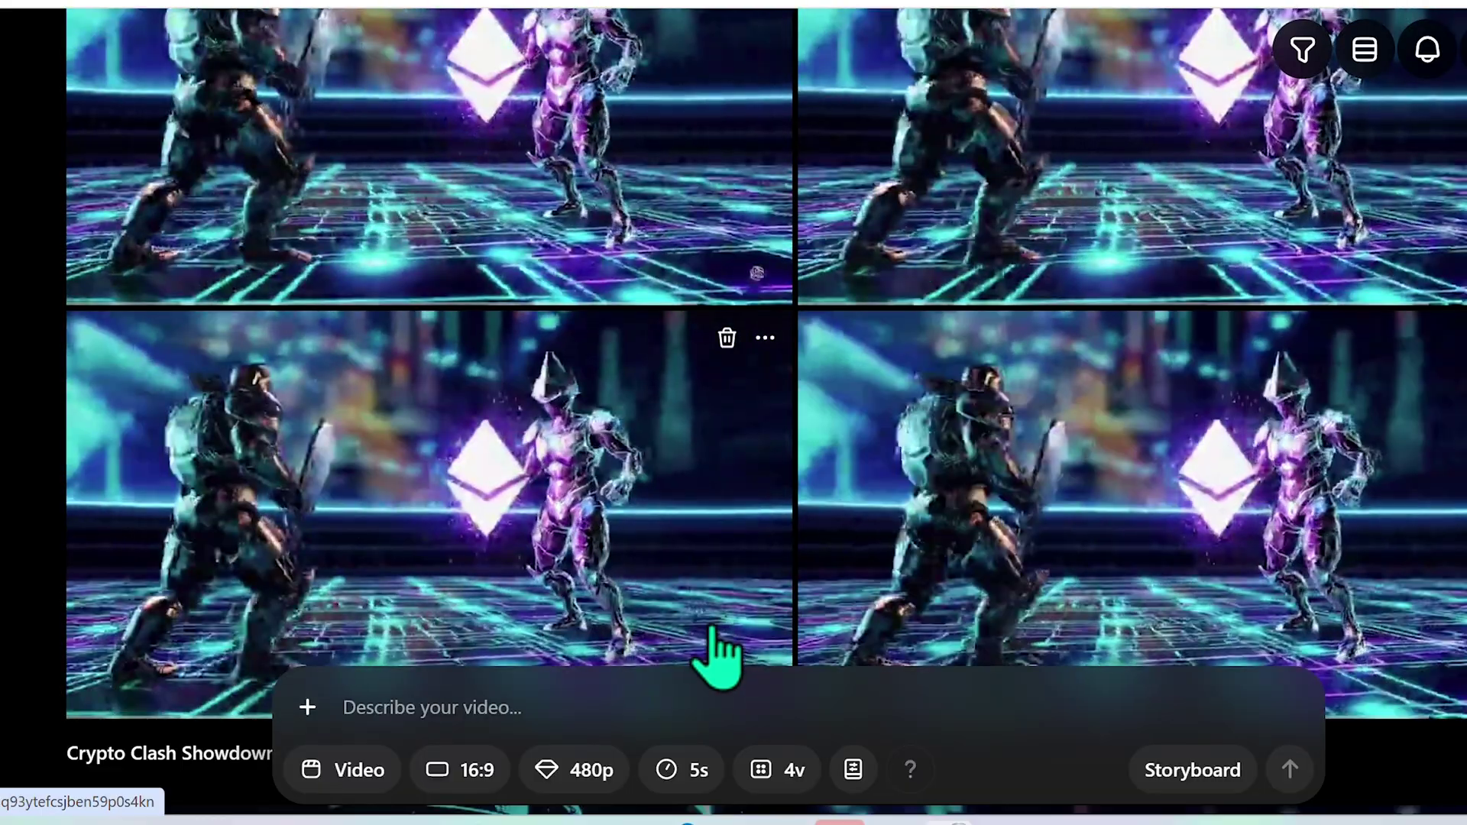
- Scroll up My media and open the Twilight Campfire Serenity video
{"action": "scroll", "coordinate": [706, 612], "scroll_direction": "up", "scroll_amount": 5}
{"action": "scroll", "coordinate": [706, 611], "scroll_direction": "up", "scroll_amount": 10}
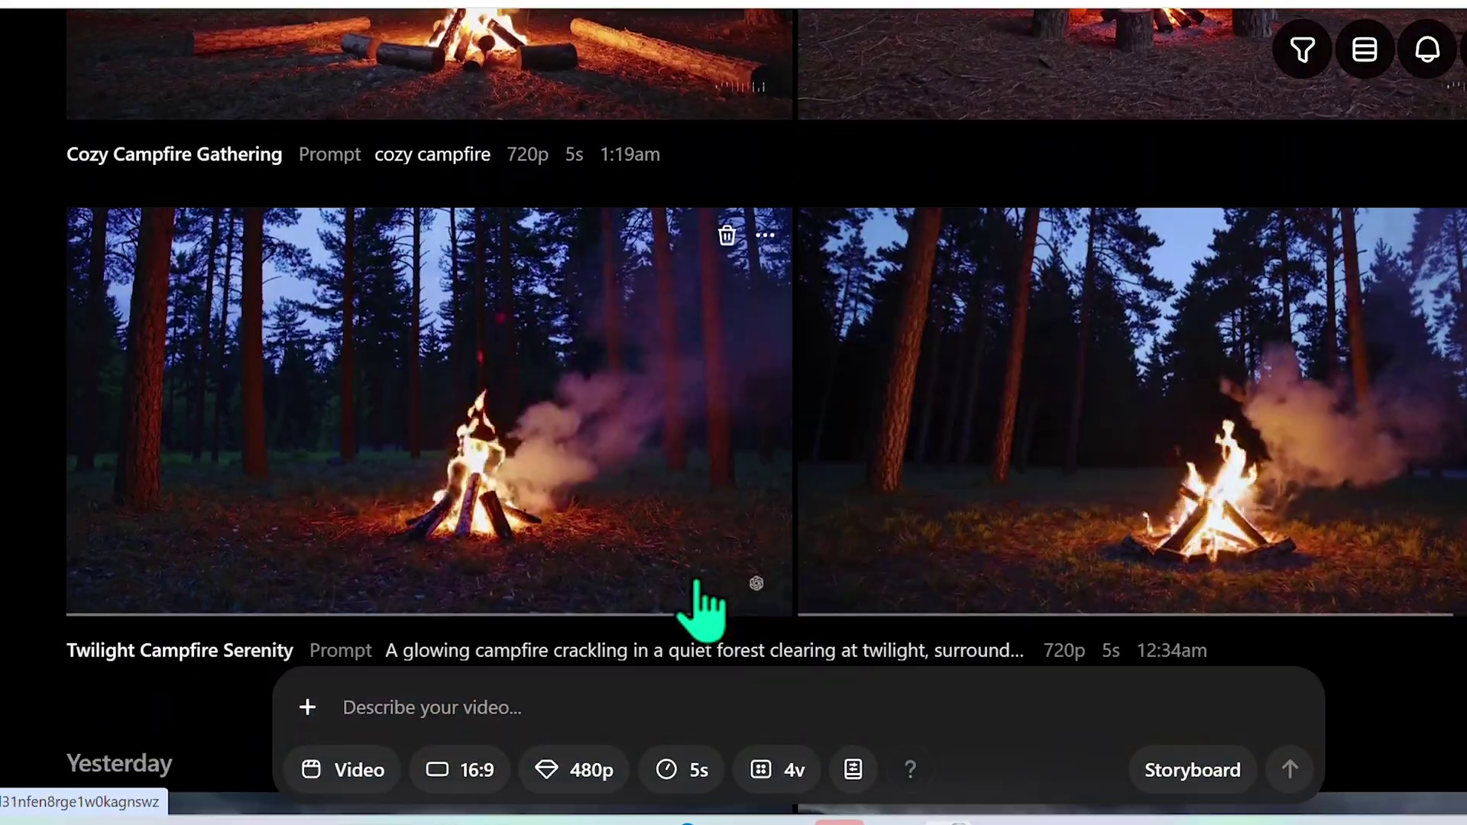
{"action": "left_click", "coordinate": [696, 584]}
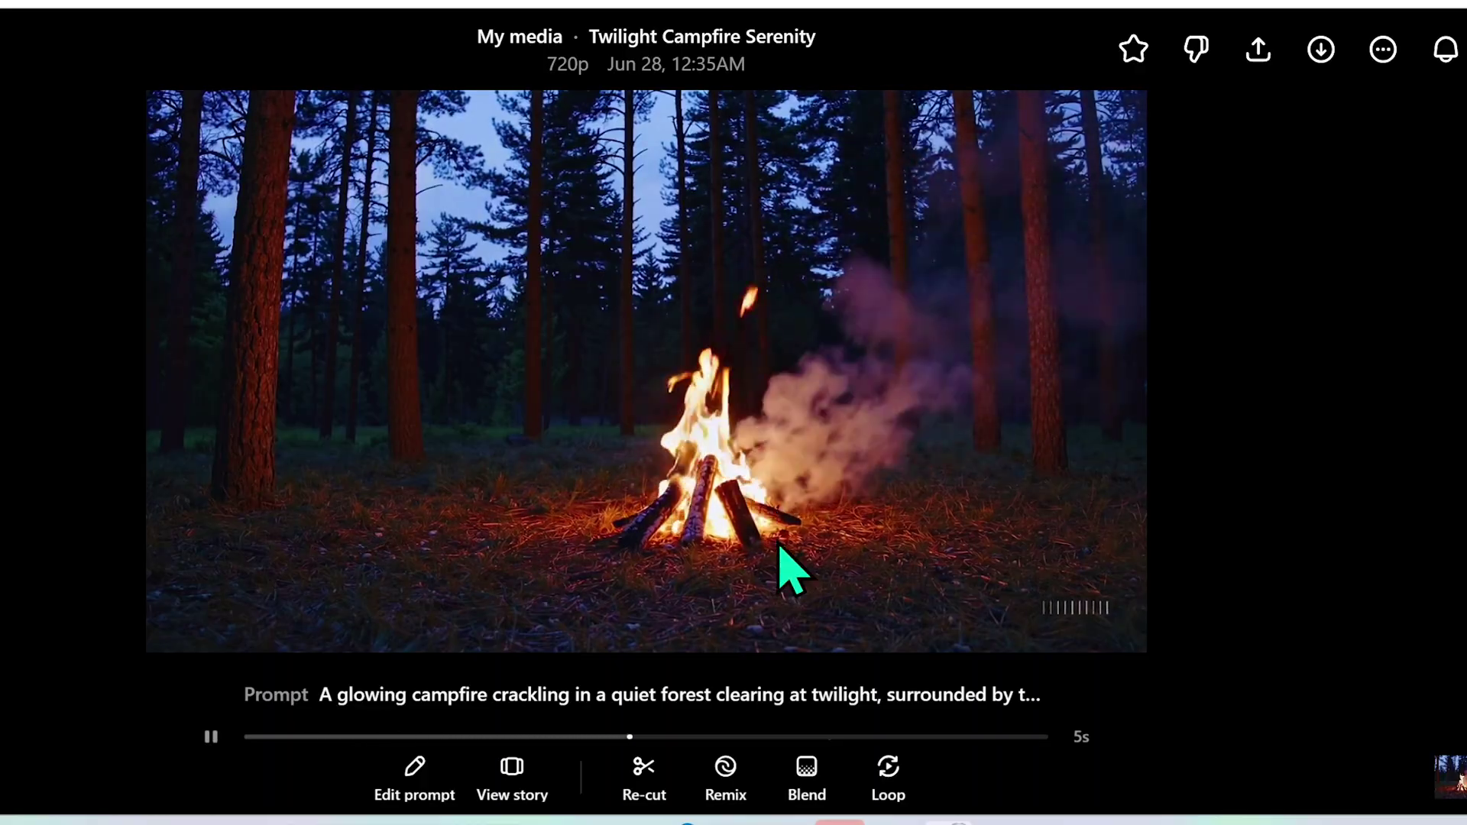
- Set Twilight Campfire Serenity to a Short 5s loop, then move on to Serene Waterfall Bliss
{"action": "left_click", "coordinate": [895, 770]}
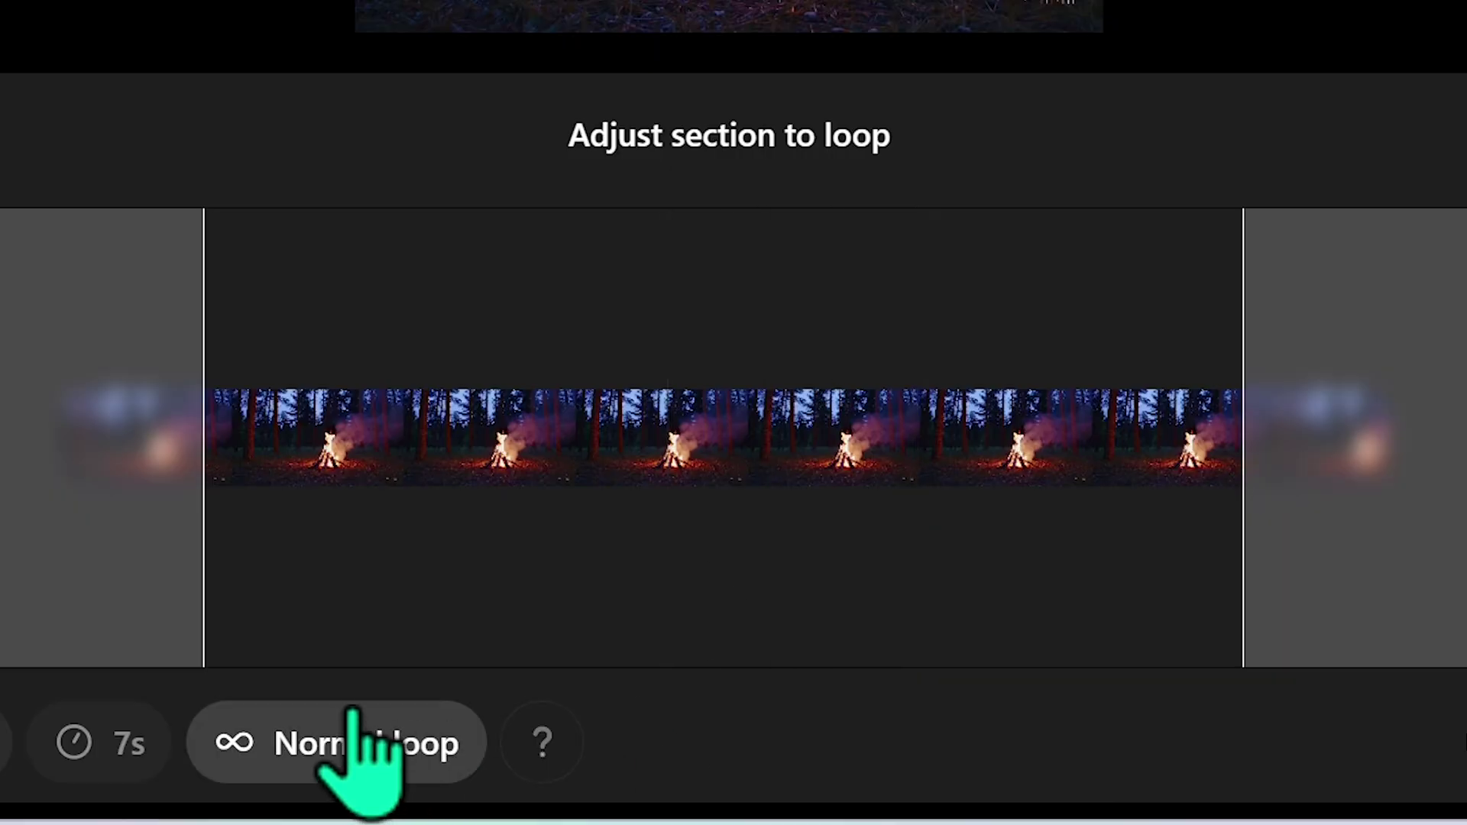
{"action": "left_click", "coordinate": [359, 745]}
{"action": "left_click", "coordinate": [426, 382]}
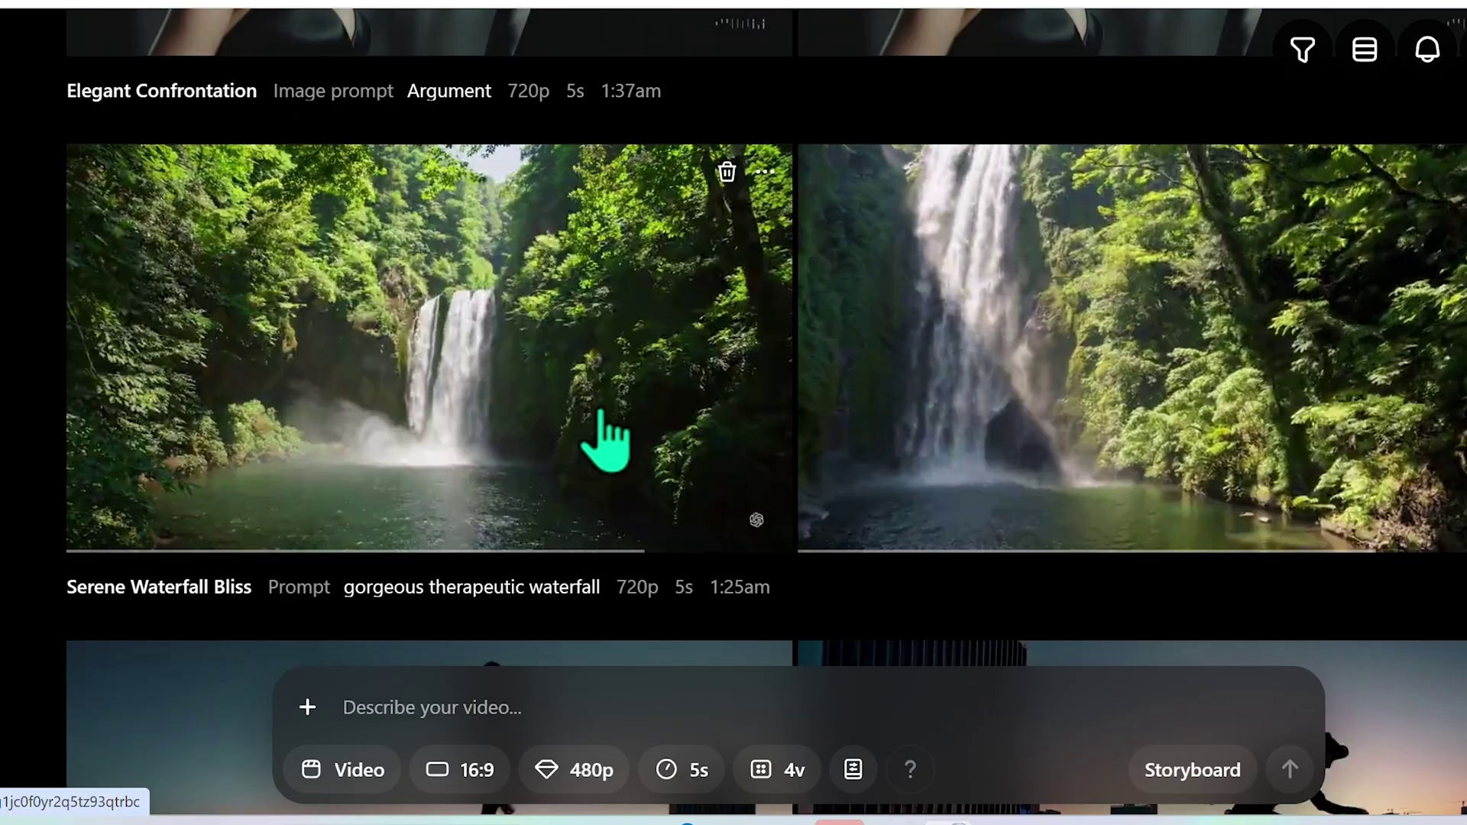
{"action": "left_click", "coordinate": [606, 442]}
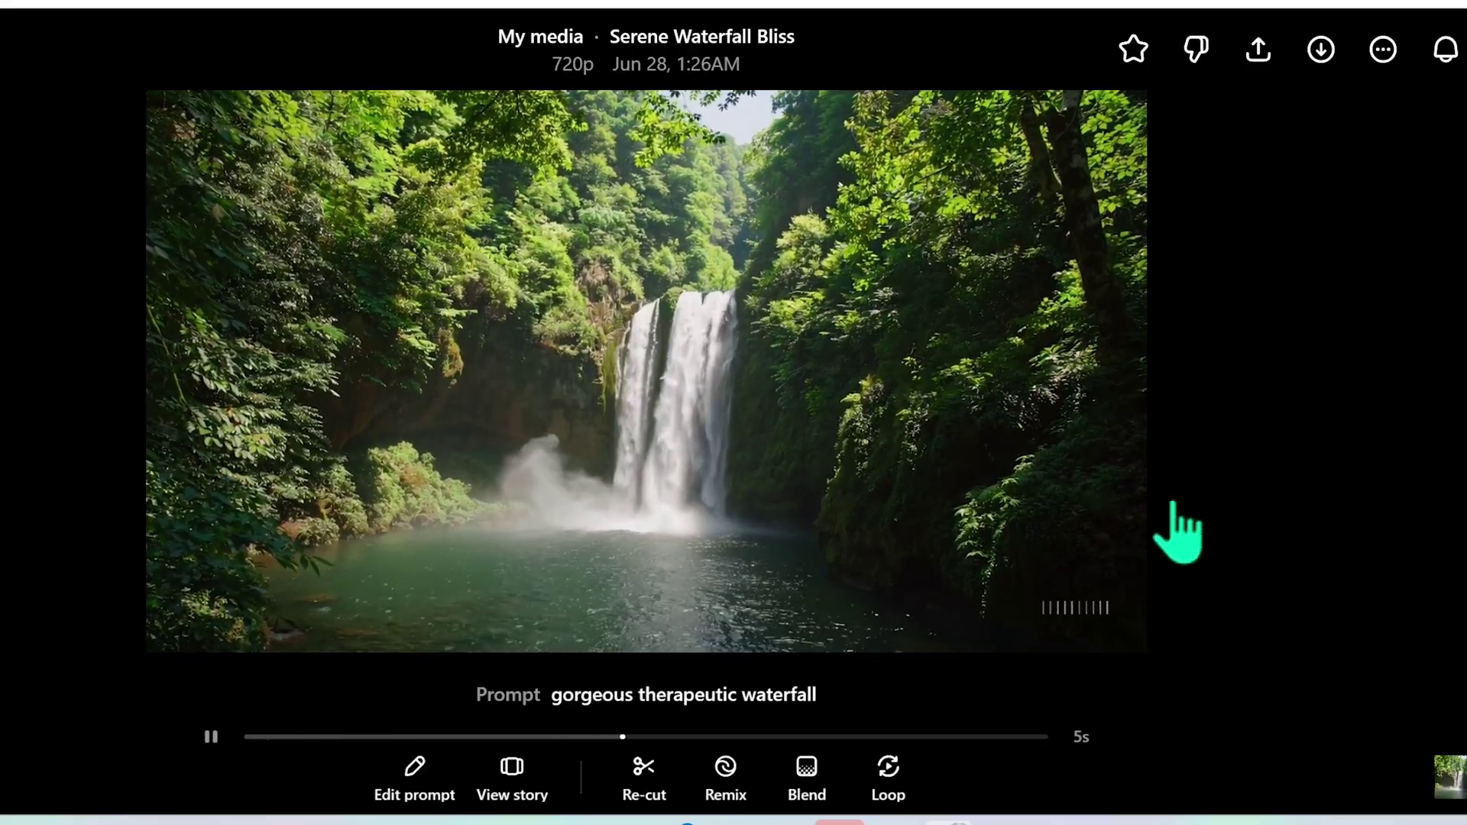
- Start a Short 5s loop for Serene Waterfall Bliss, then cancel the loop setup
{"action": "left_click", "coordinate": [890, 787]}
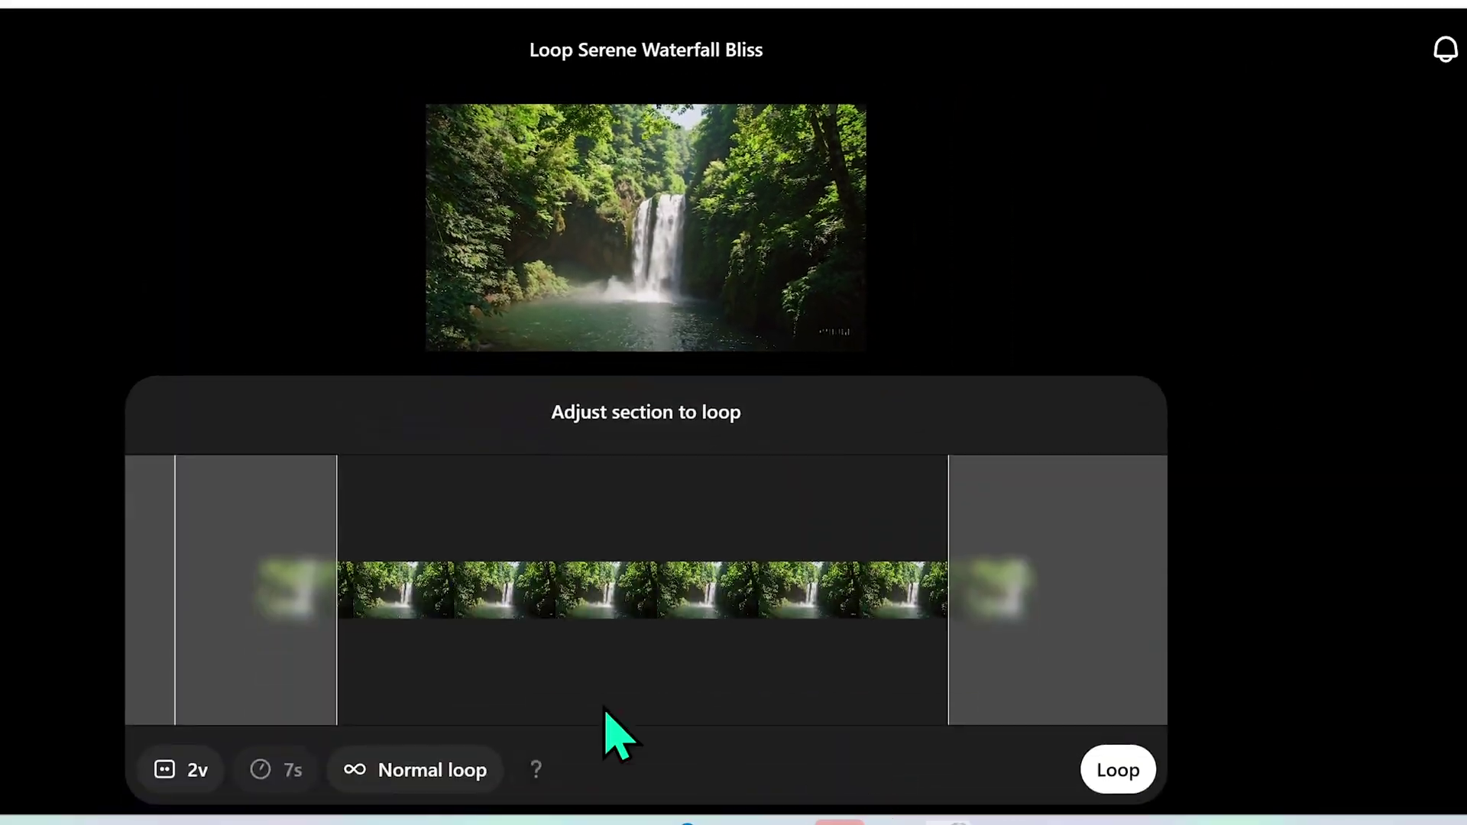
{"action": "left_click", "coordinate": [407, 770]}
{"action": "left_click", "coordinate": [519, 558]}
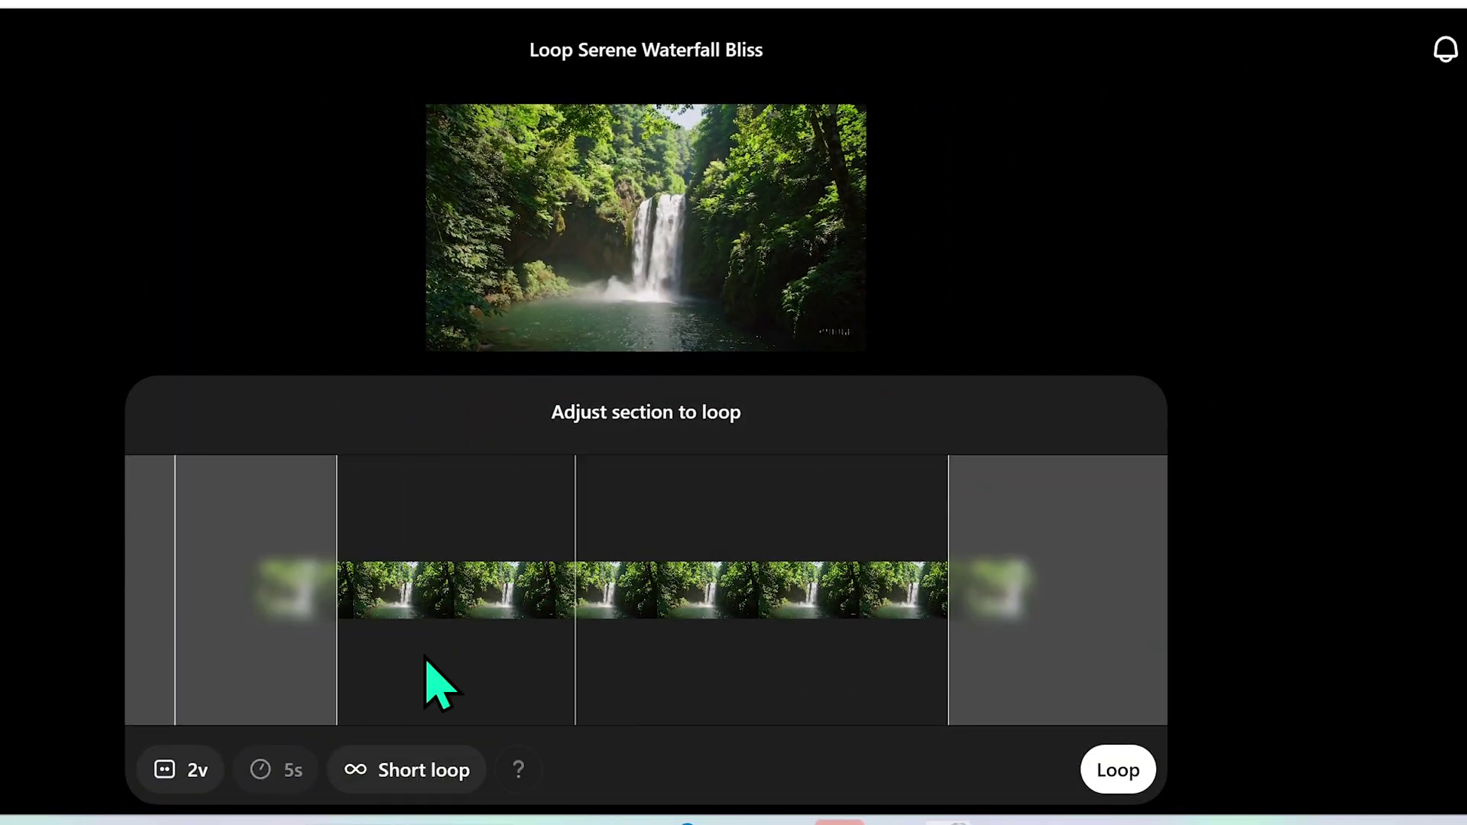
{"action": "key", "text": "Escape"}
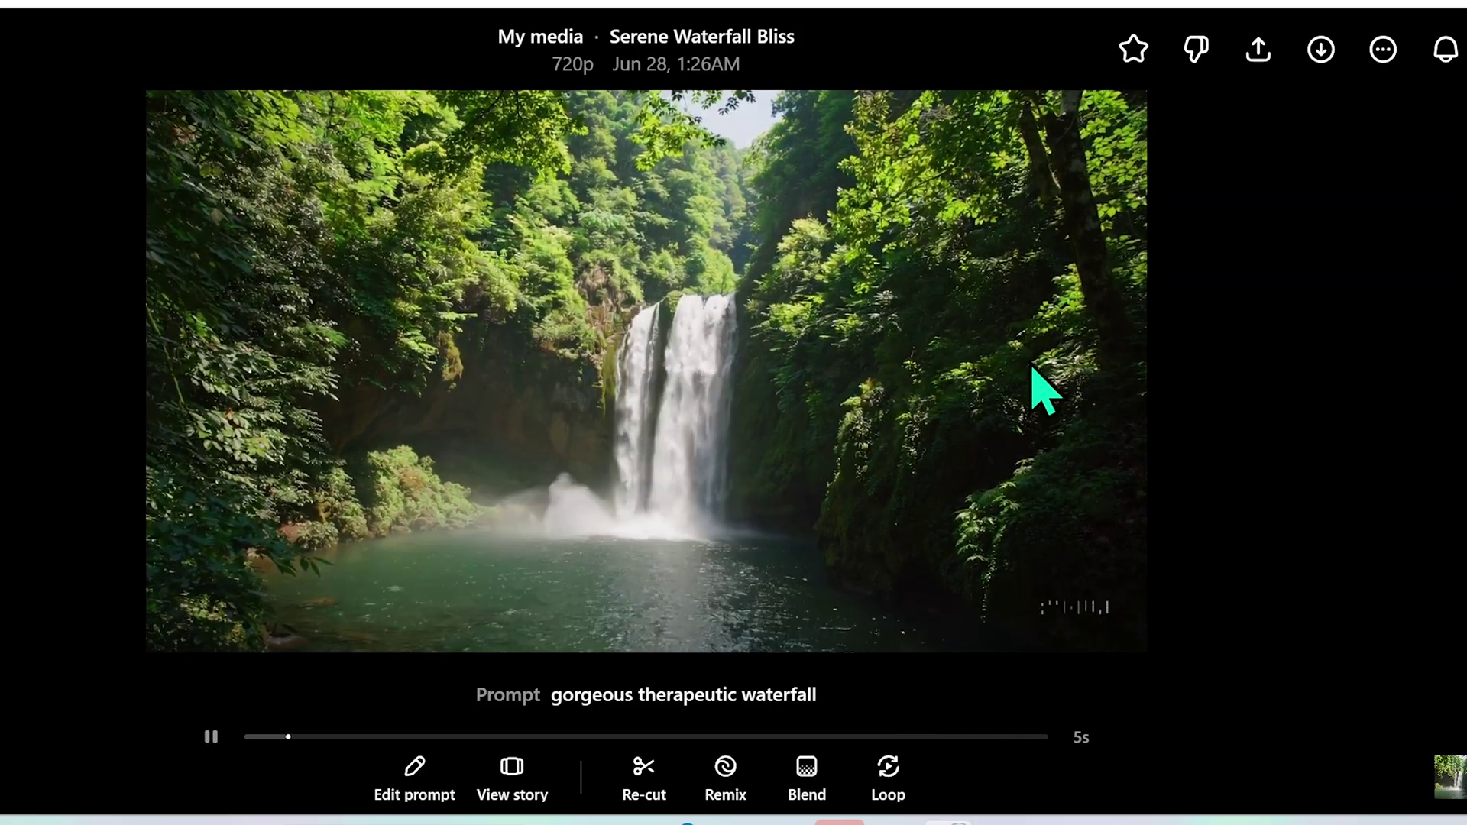
- Return to the gallery, open Elegant Confrontation, and start its Loop setup
{"action": "key", "text": "Escape"}
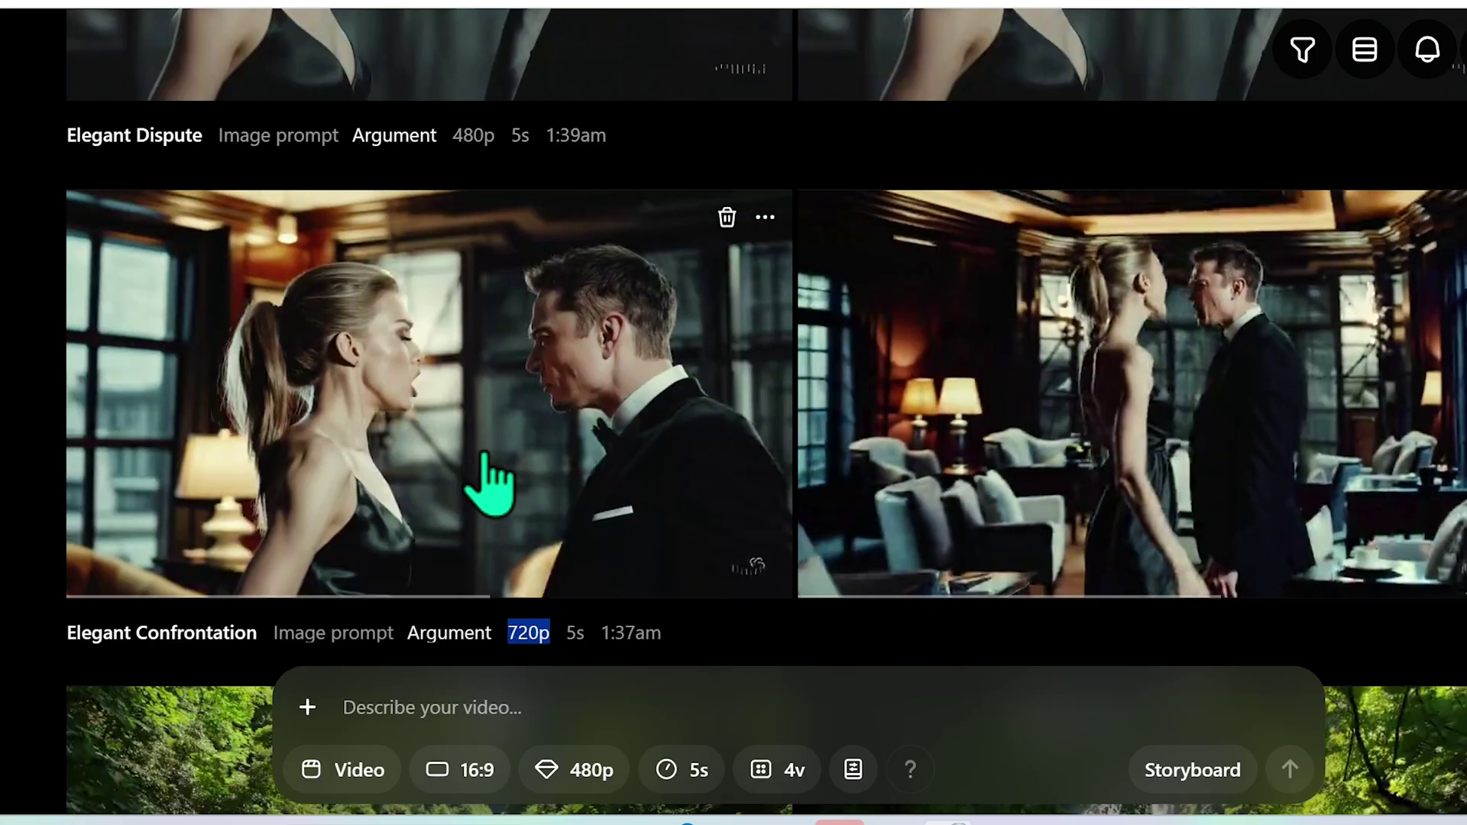
{"action": "left_click", "coordinate": [482, 462]}
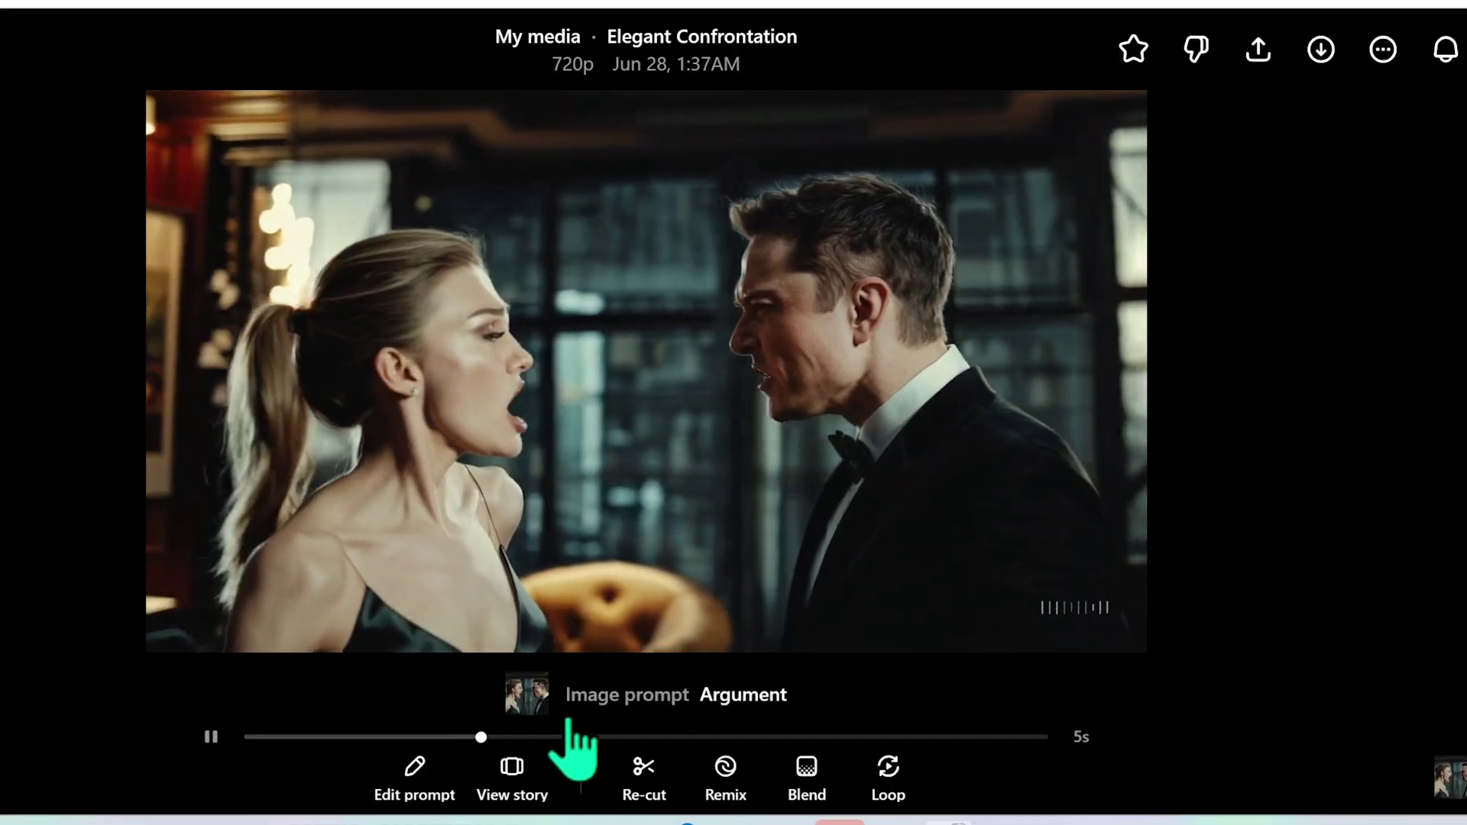
{"action": "mouse_move", "coordinate": [526, 700]}
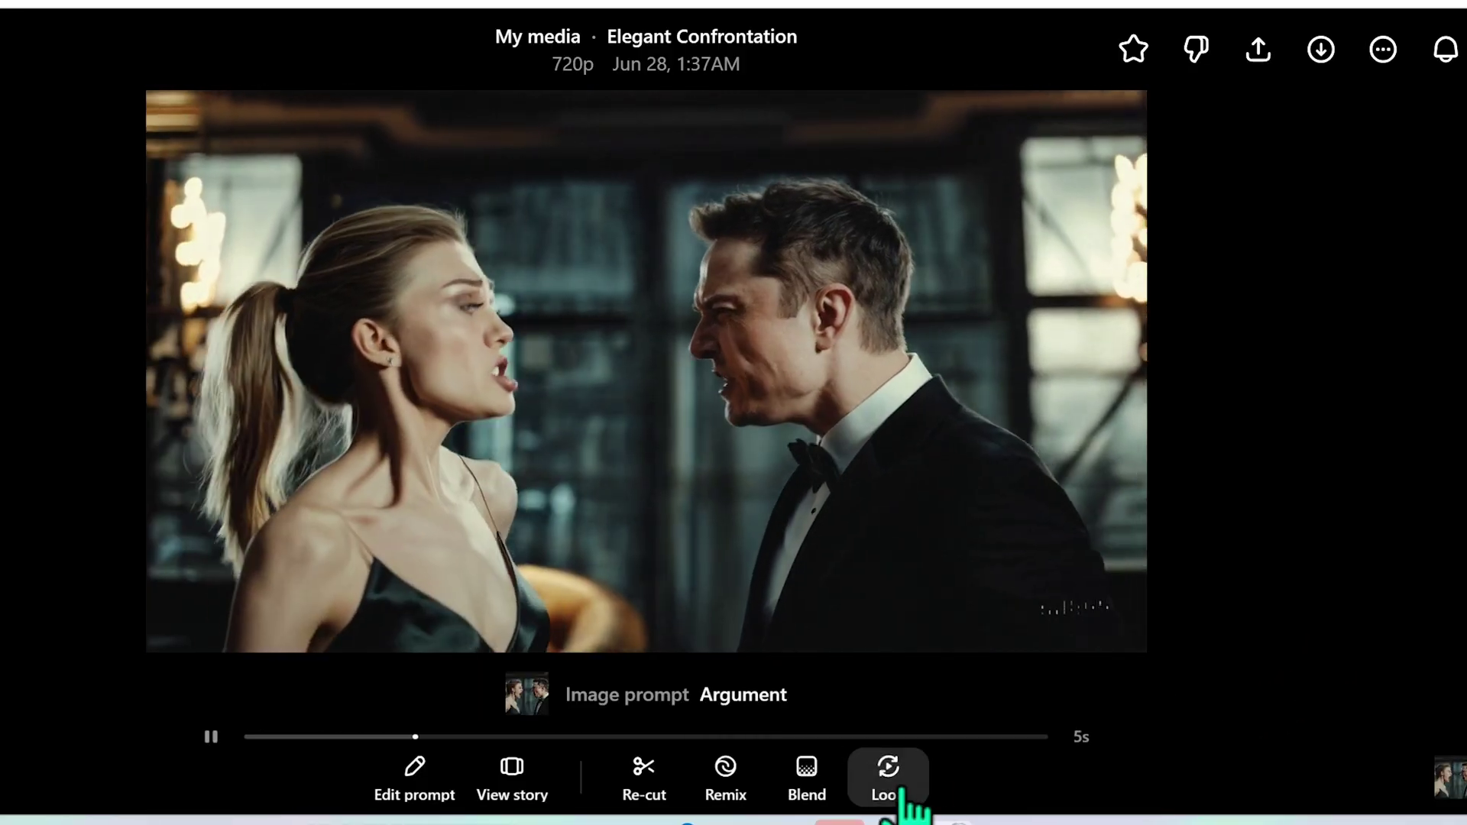
{"action": "left_click", "coordinate": [898, 783]}
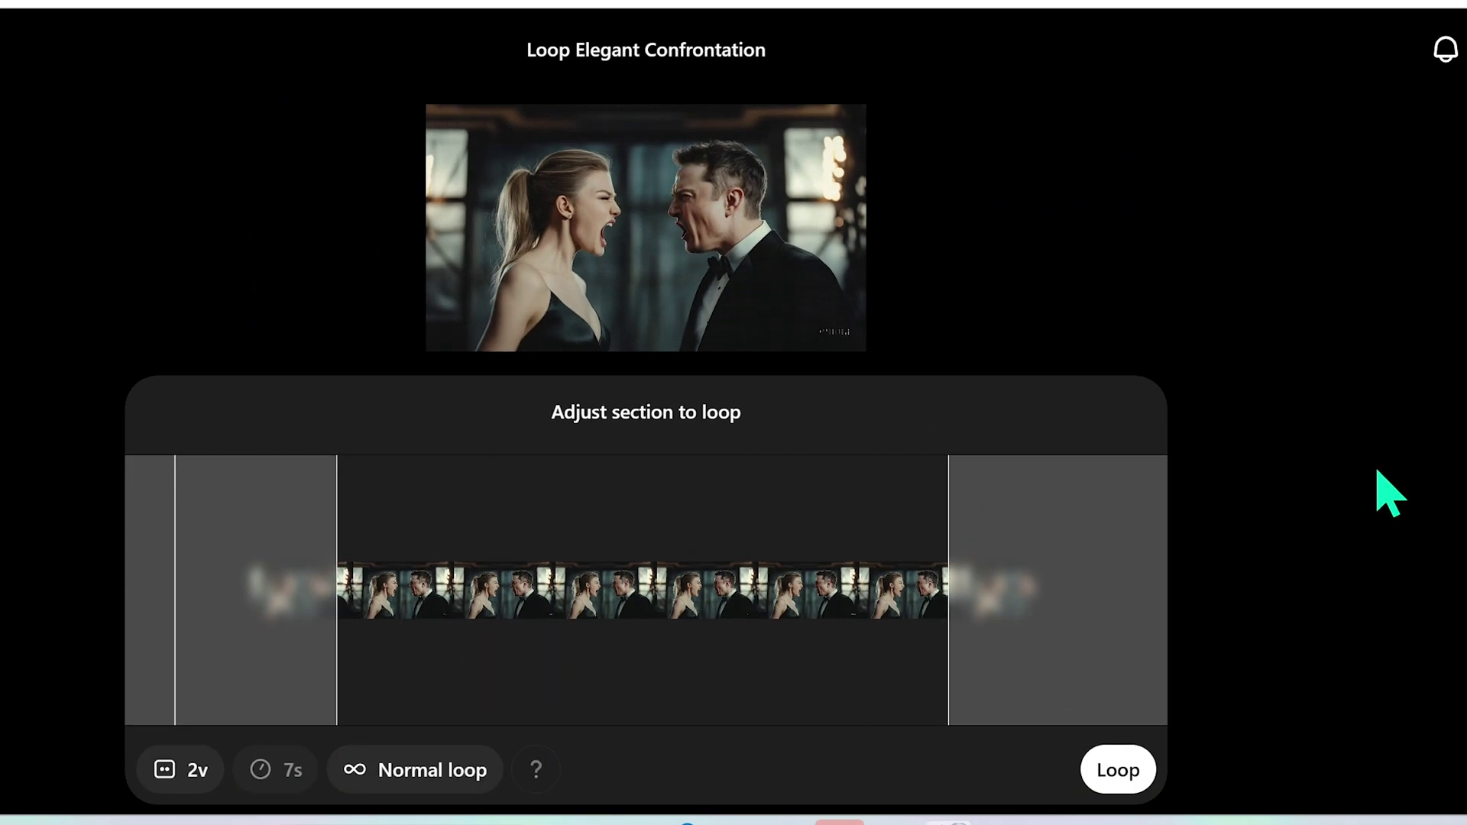
- Trim the end of the Elegant Confrontation loop section and set the loop type to Short loop
{"action": "left_click", "coordinate": [390, 770]}
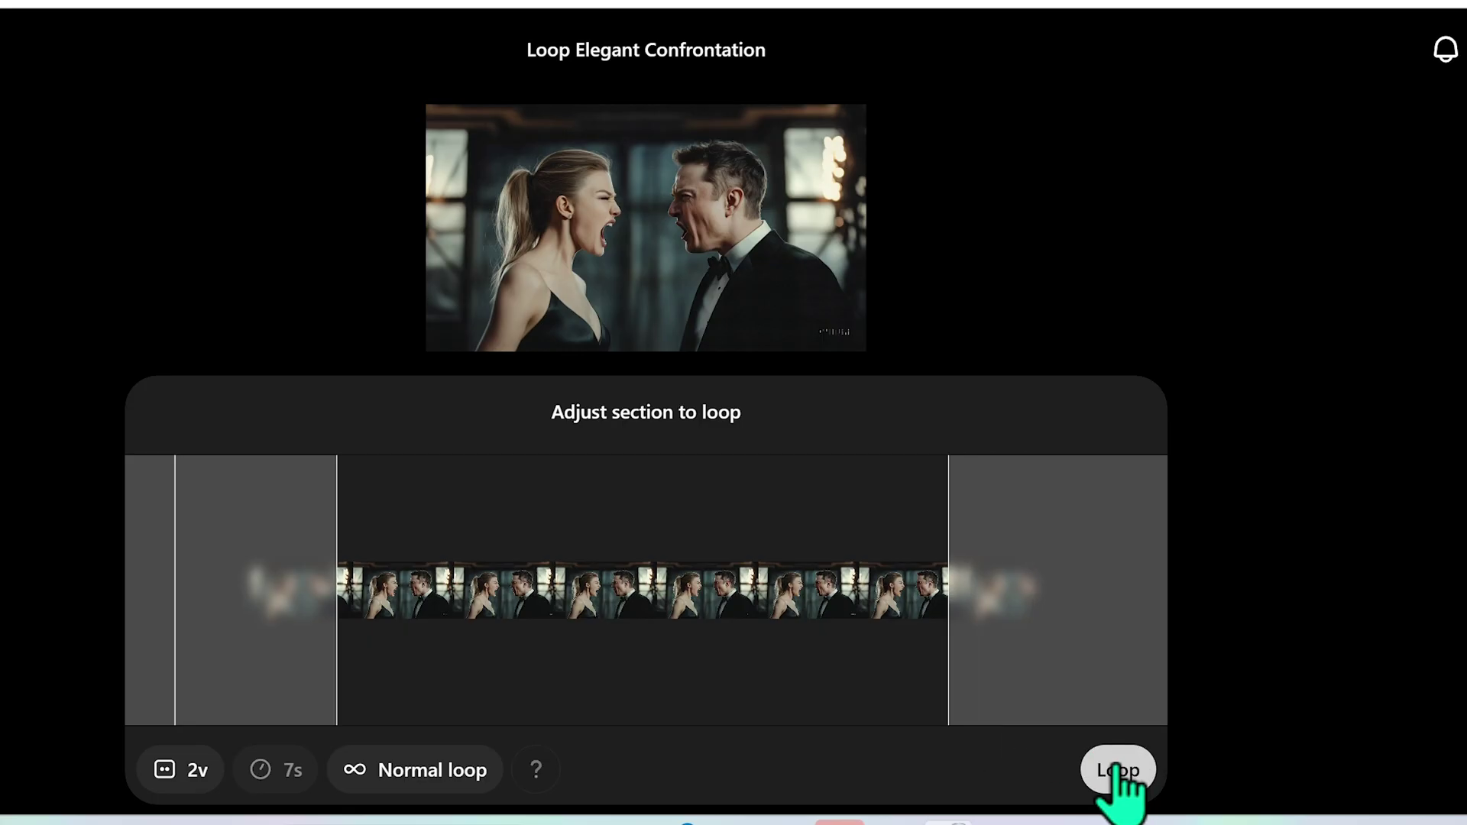
{"action": "left_click_drag", "start_coordinate": [942, 566], "coordinate": [673, 593]}
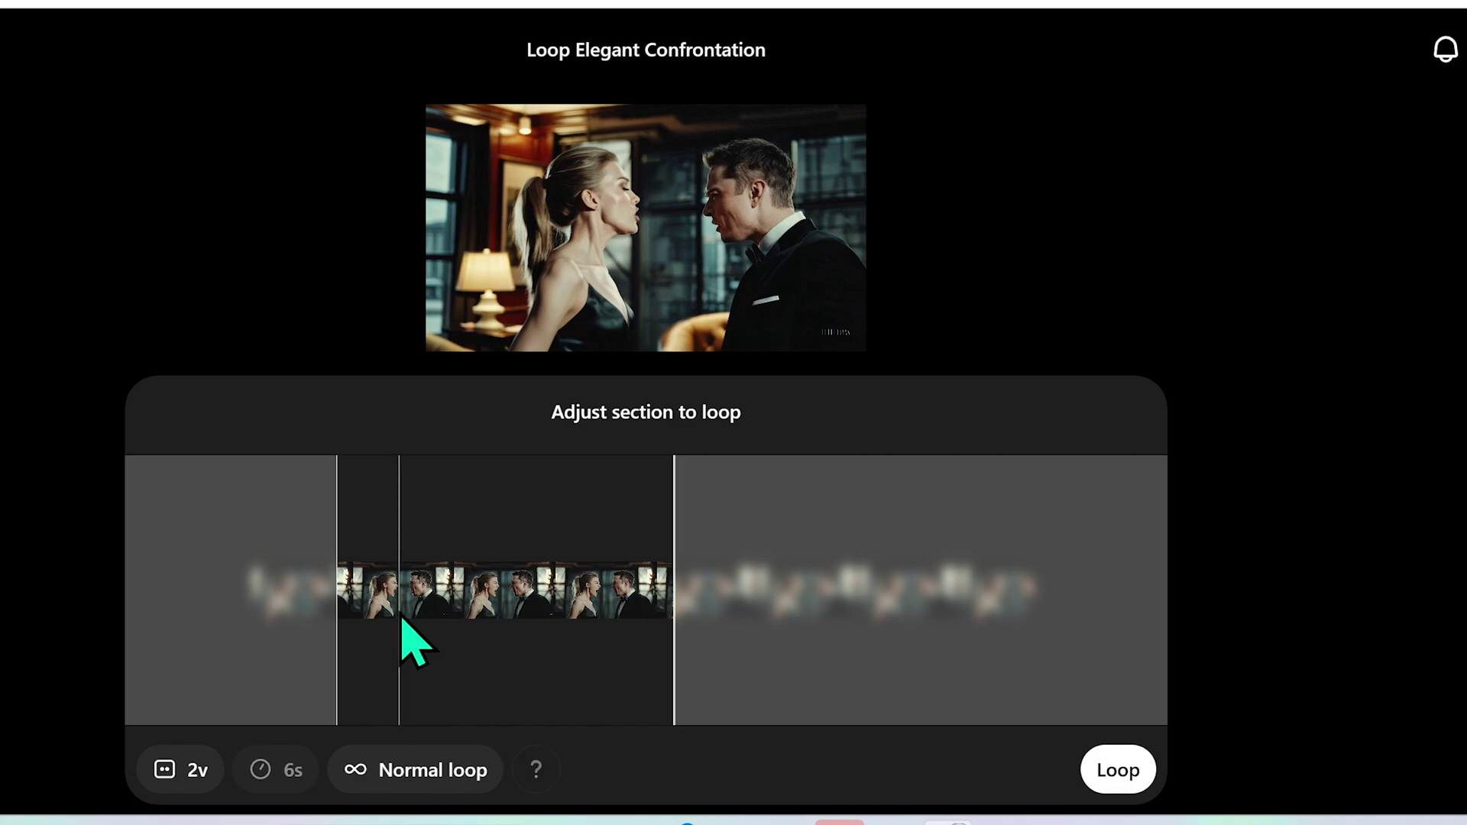
{"action": "left_click", "coordinate": [759, 700]}
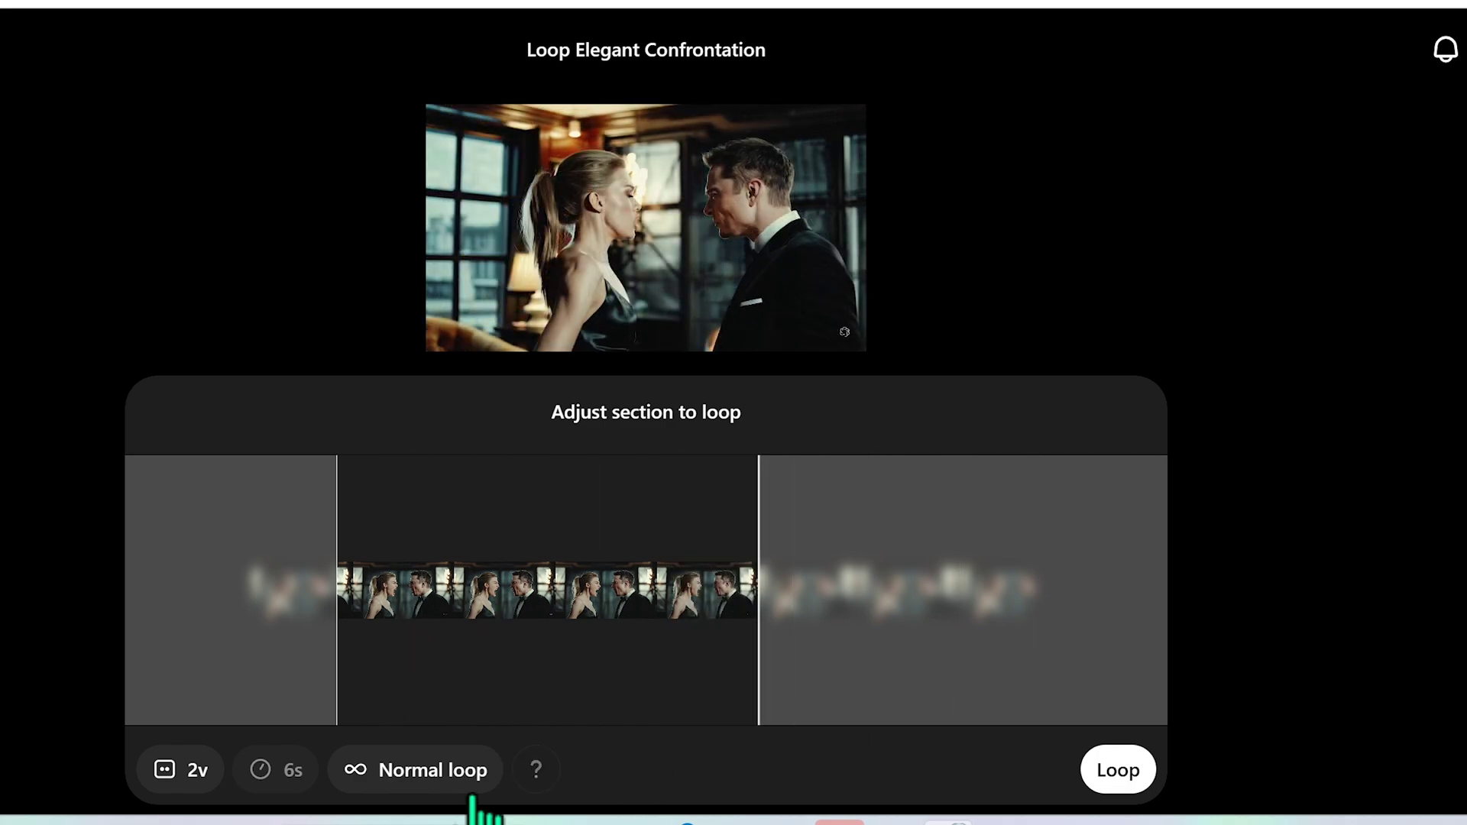
{"action": "left_click", "coordinate": [458, 771]}
{"action": "left_click", "coordinate": [477, 550]}
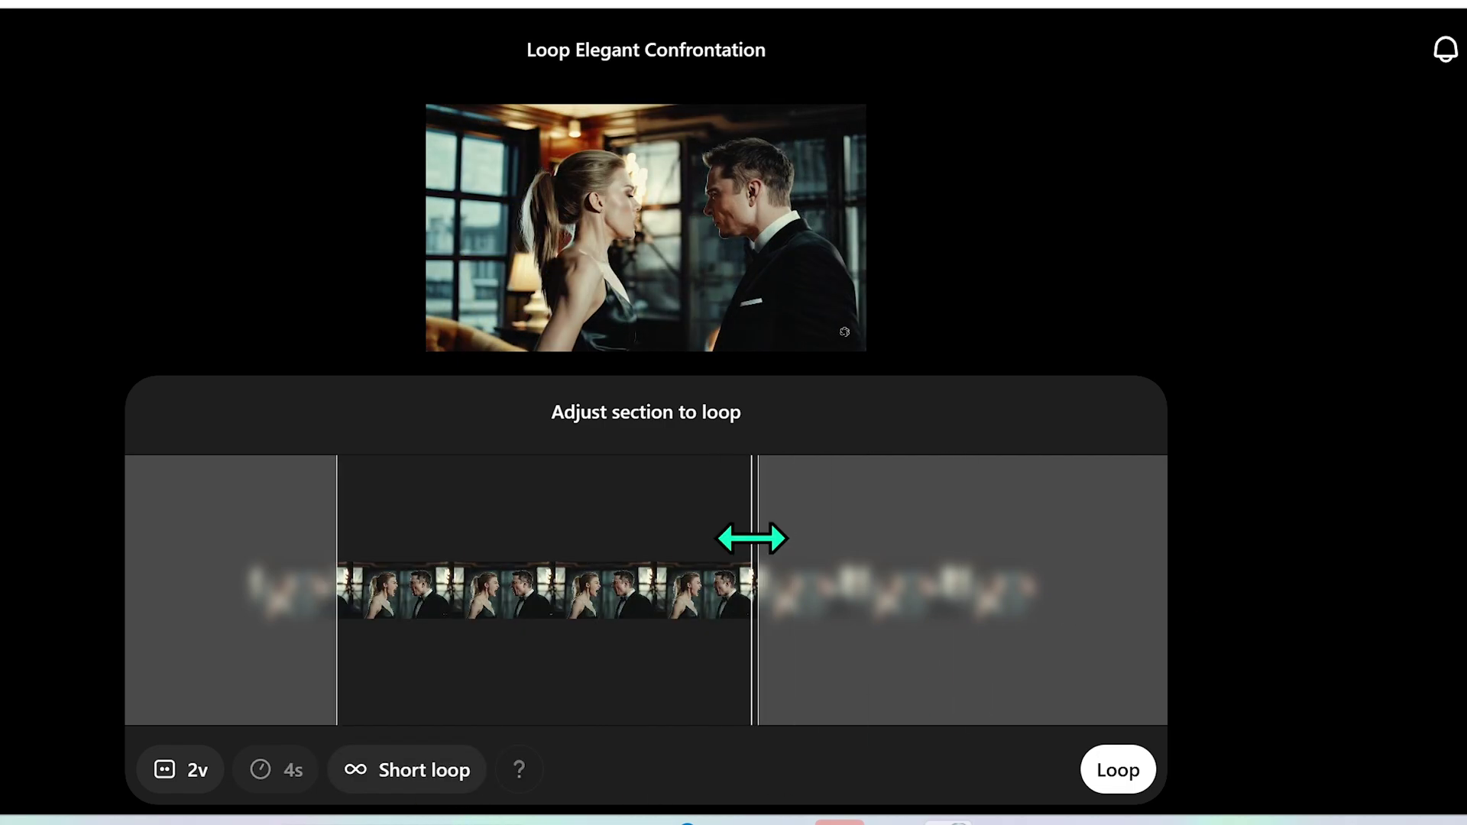
{"action": "left_click_drag", "start_coordinate": [751, 539], "coordinate": [661, 561]}
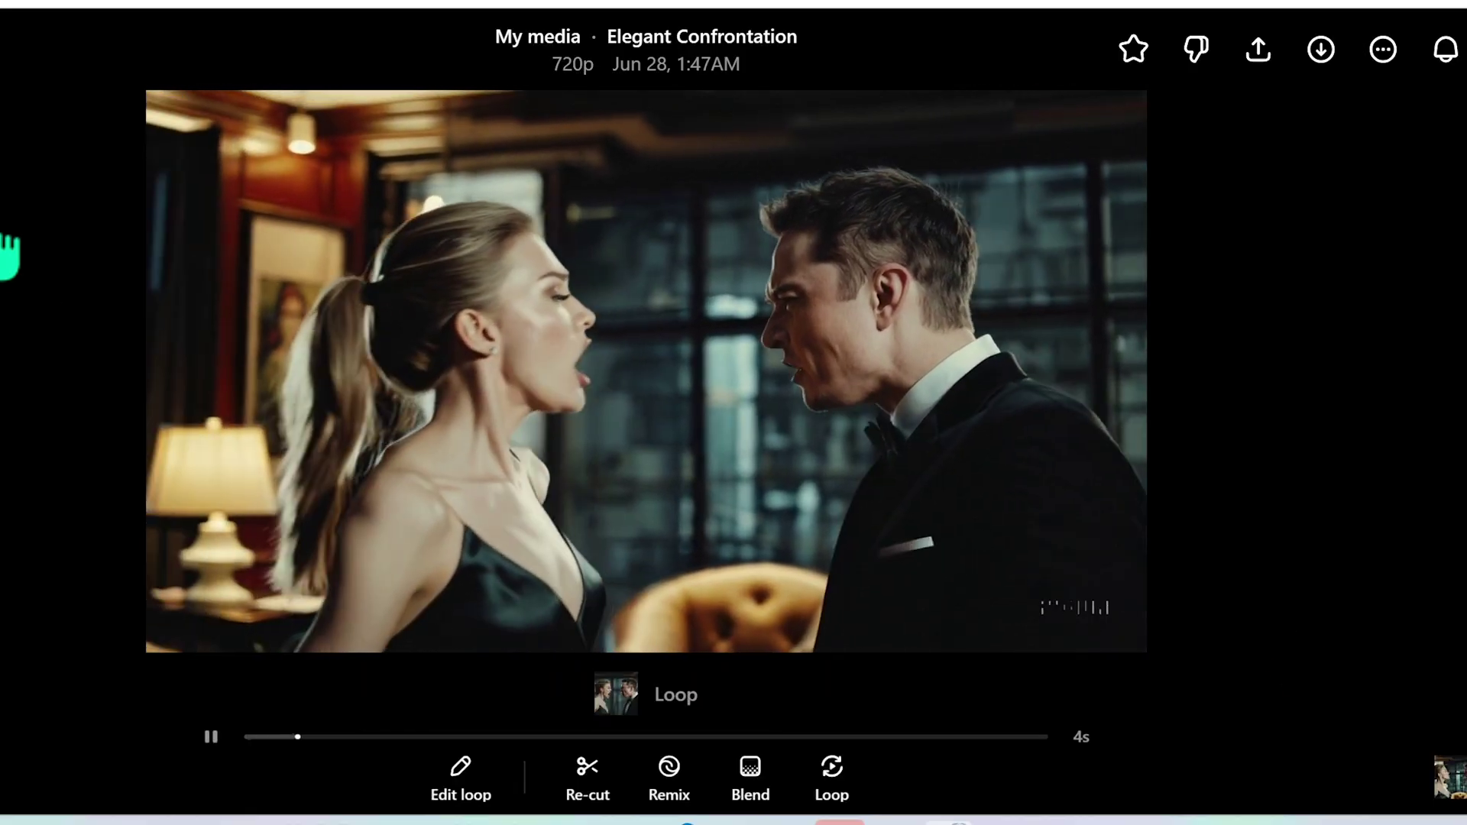
- Attach an Elegant Confrontation PNG still from the computer as the prompt's source image
{"action": "key", "text": "Escape"}
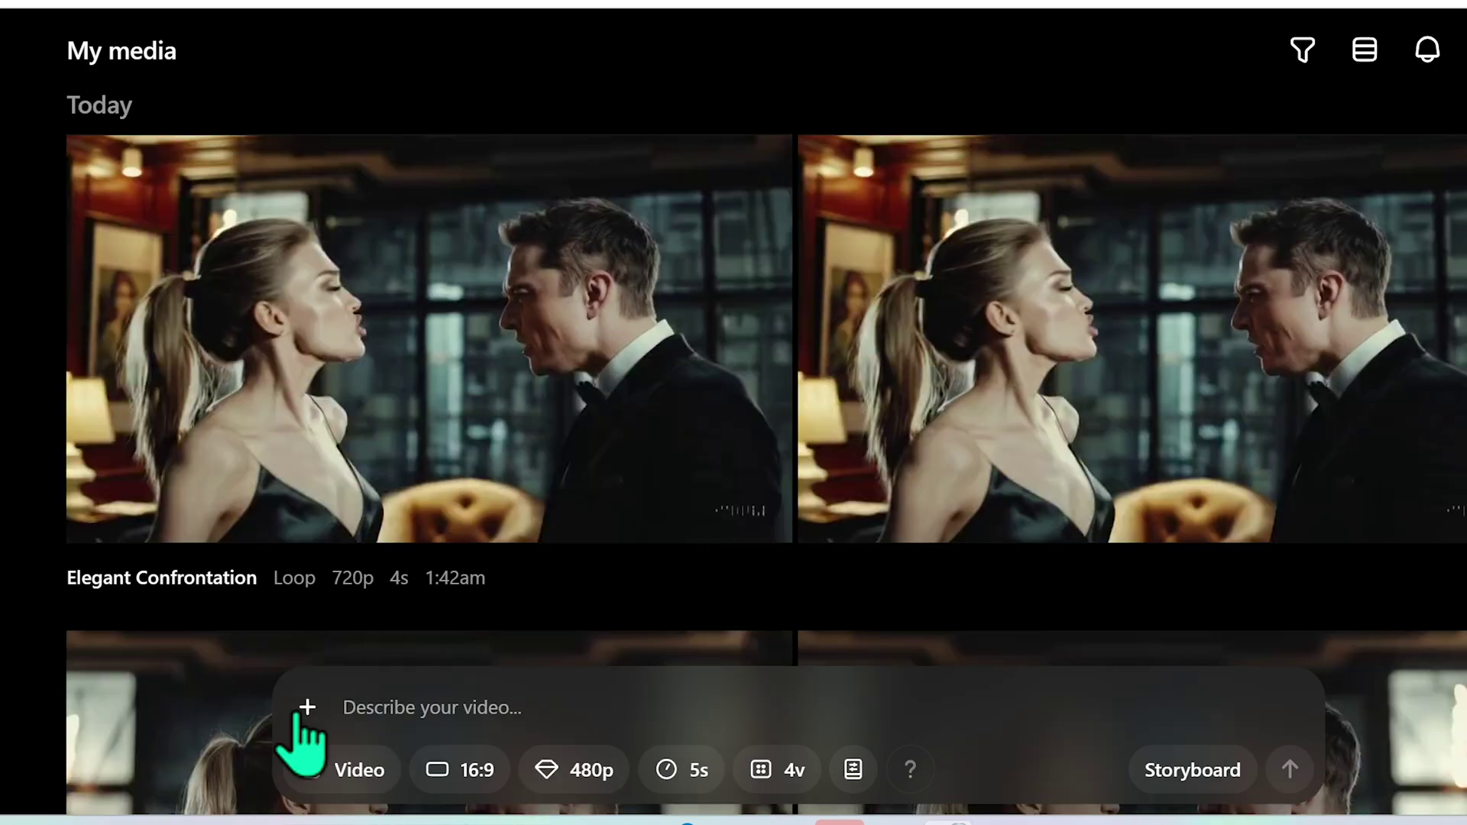
{"action": "left_click", "coordinate": [305, 707]}
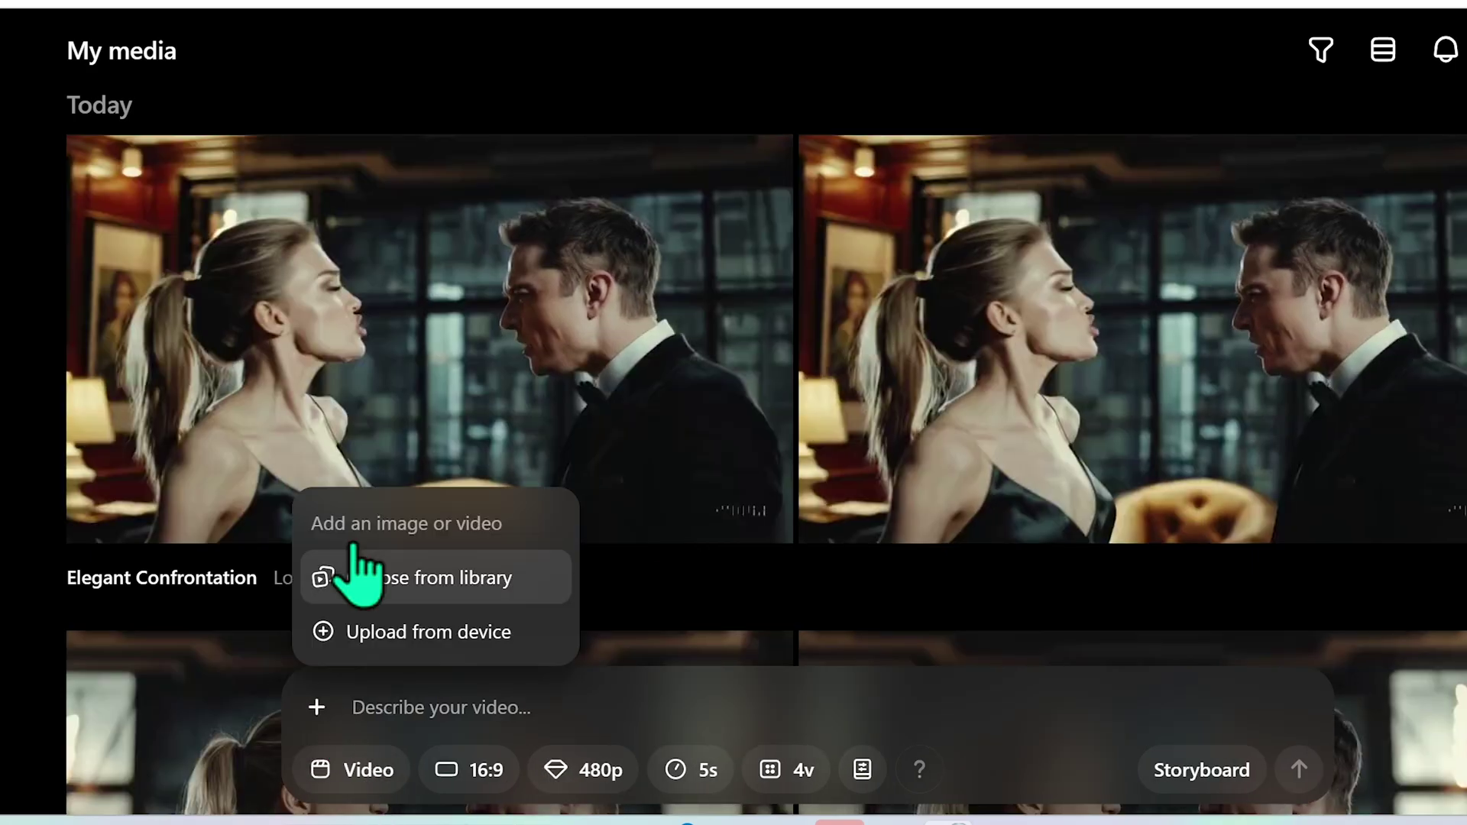
{"action": "left_click", "coordinate": [386, 634]}
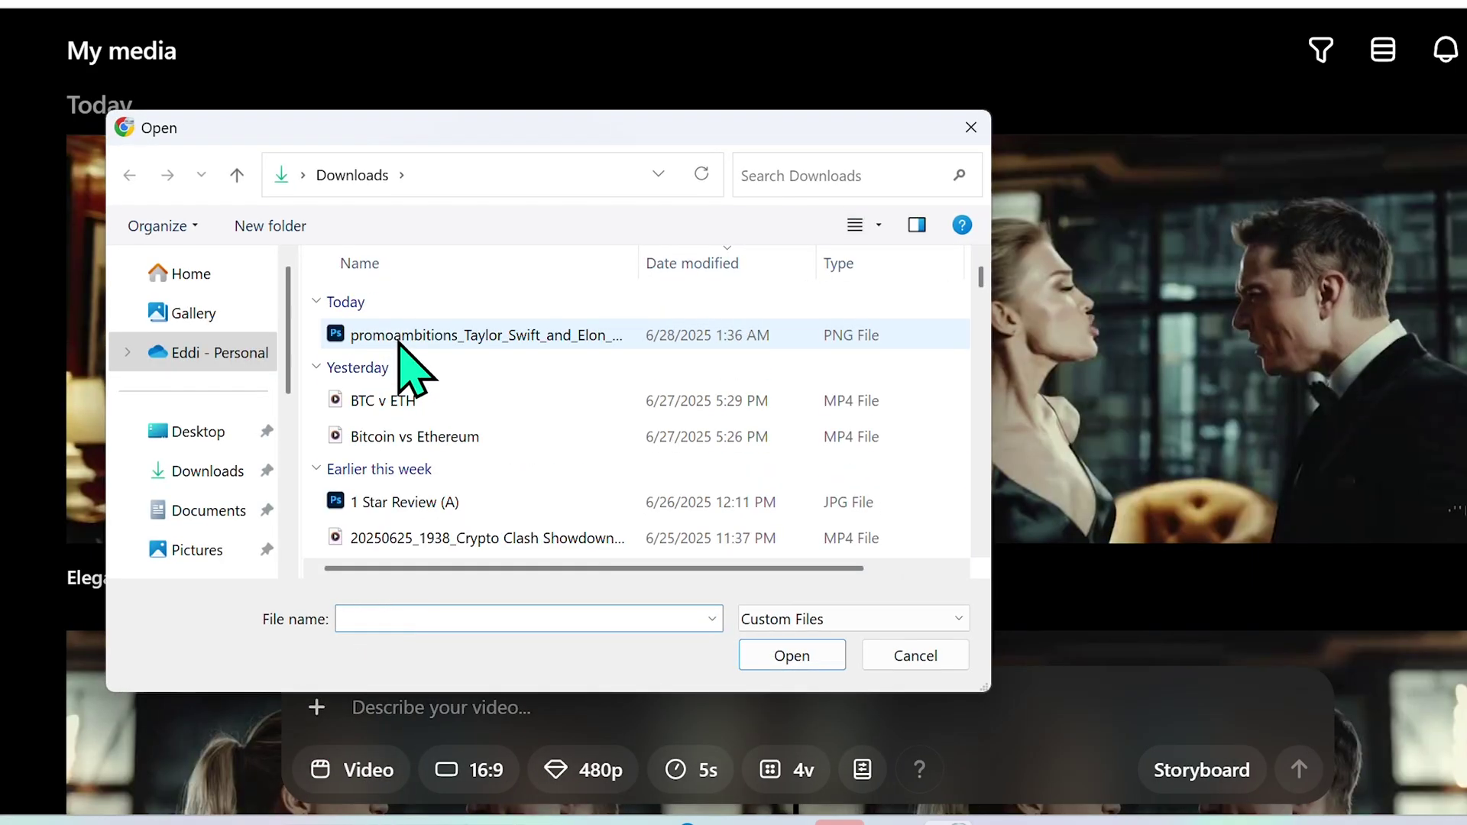
{"action": "key", "text": "Return"}
- Set the video to 480p and 5 seconds, with 4 variations
{"action": "left_click", "coordinate": [596, 770]}
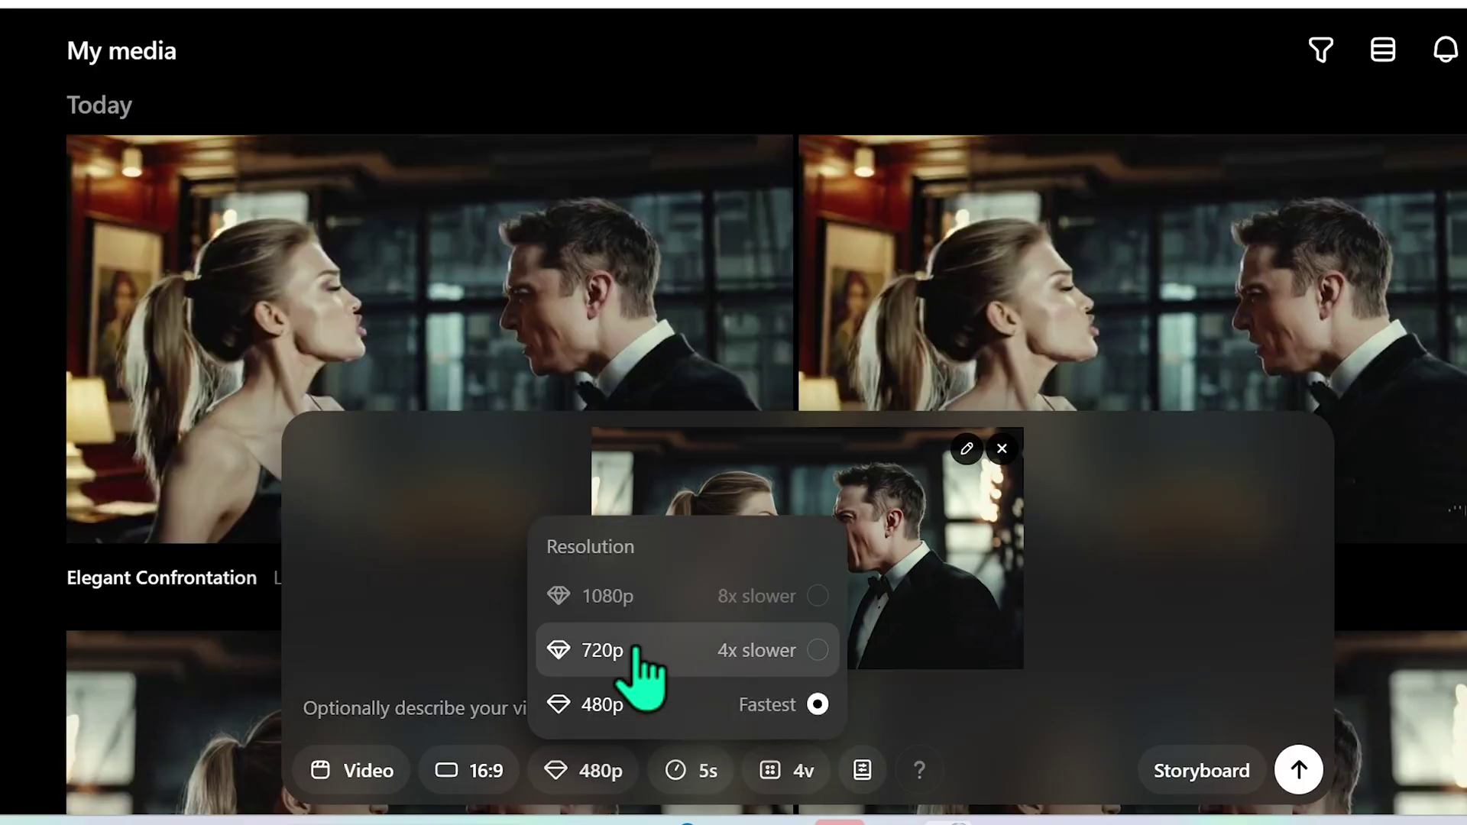
{"action": "left_click", "coordinate": [639, 651]}
{"action": "left_click", "coordinate": [596, 771]}
{"action": "left_click", "coordinate": [609, 704]}
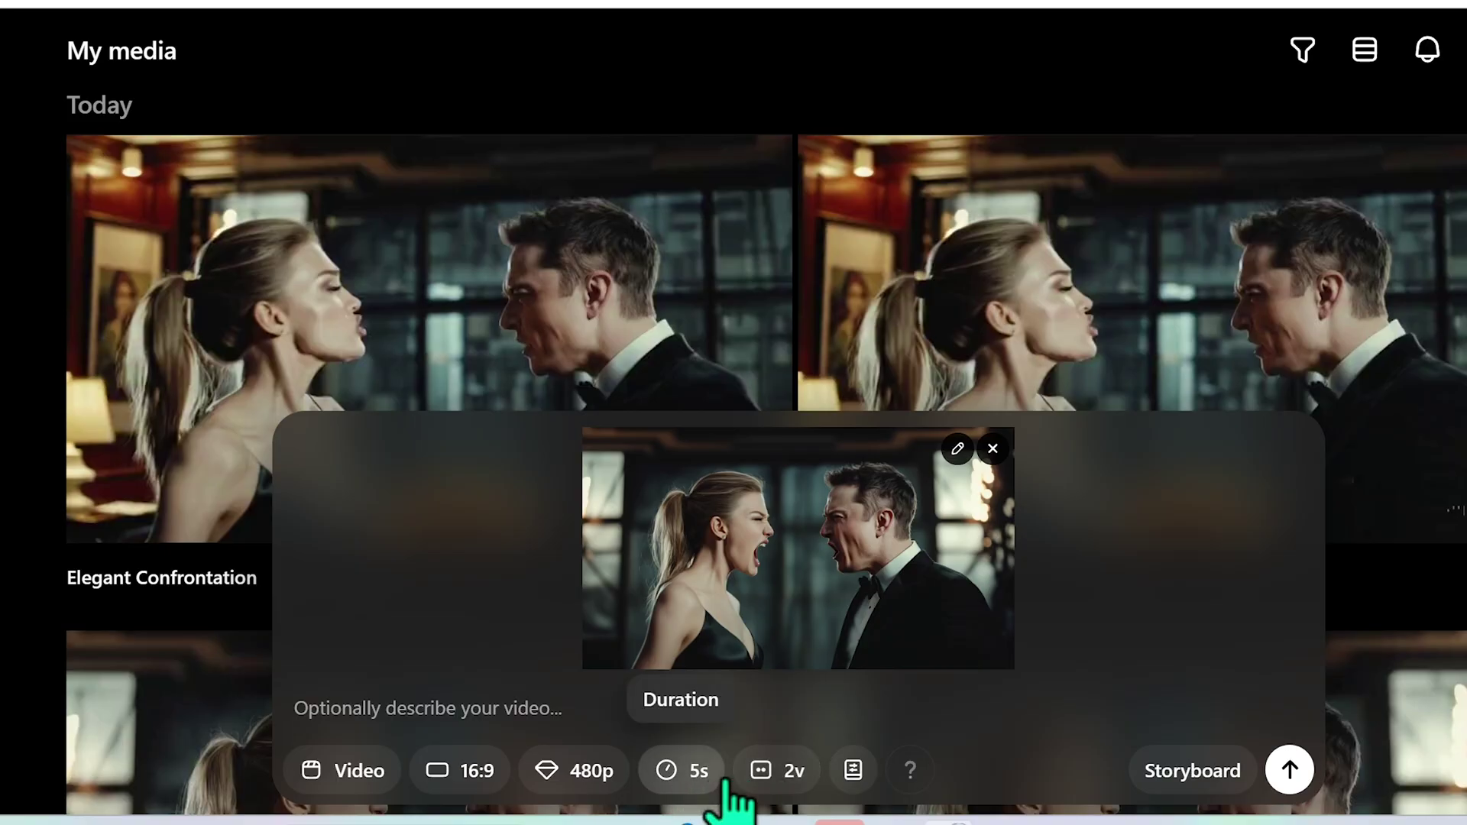
{"action": "left_click", "coordinate": [692, 776]}
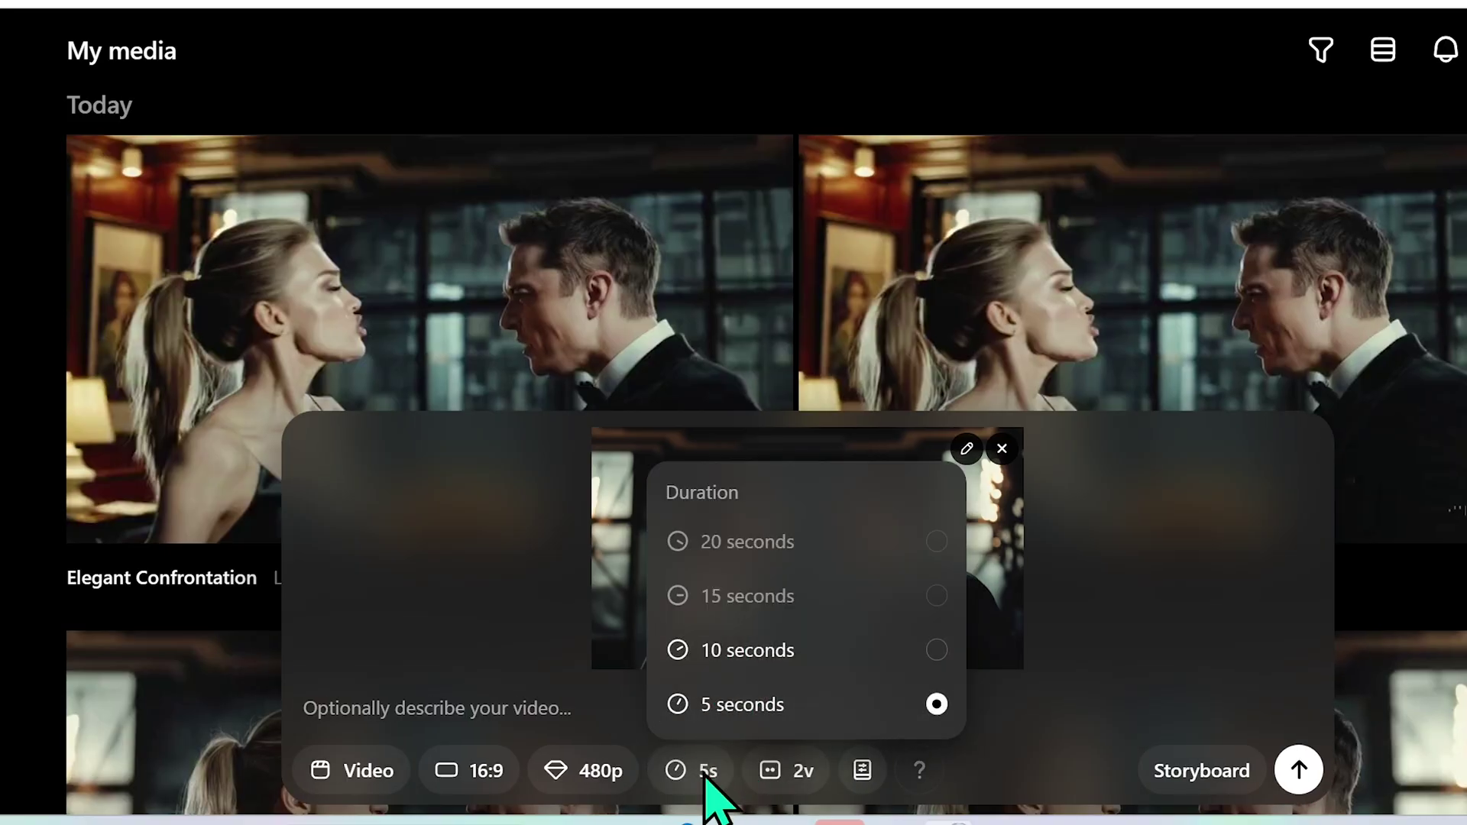
{"action": "left_click", "coordinate": [845, 703]}
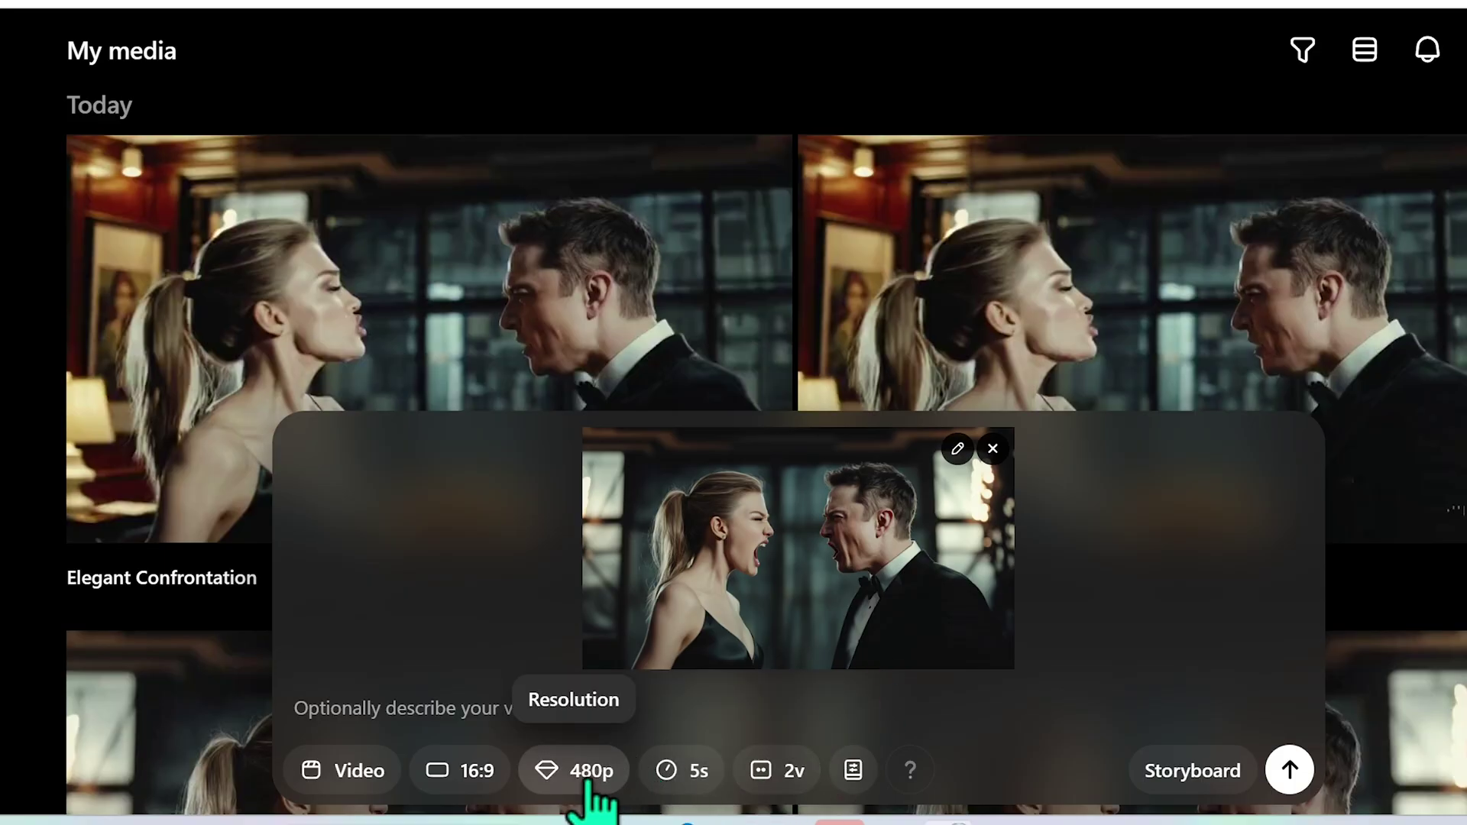
{"action": "left_click", "coordinate": [783, 771]}
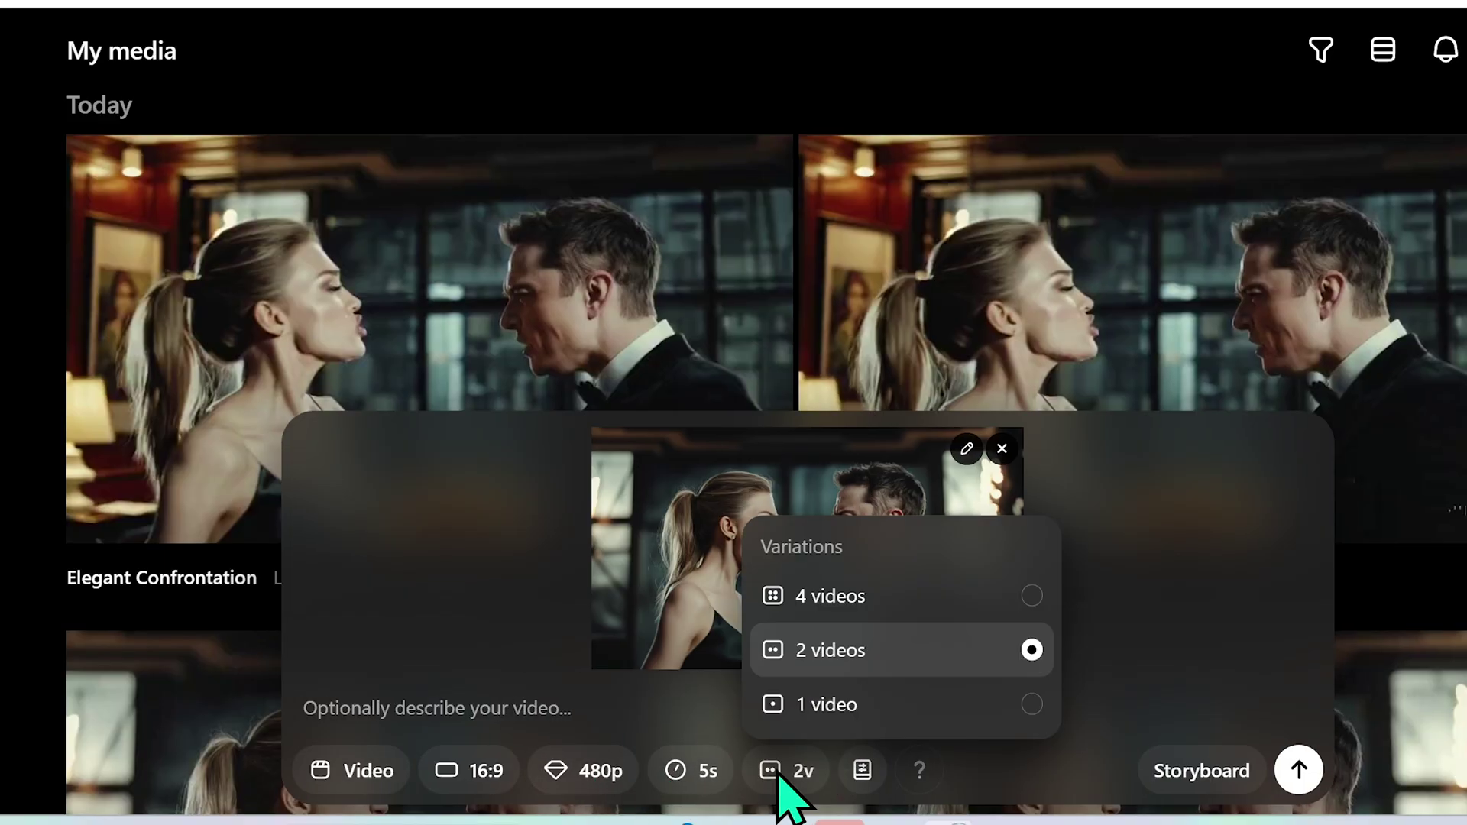
{"action": "left_click", "coordinate": [879, 594]}
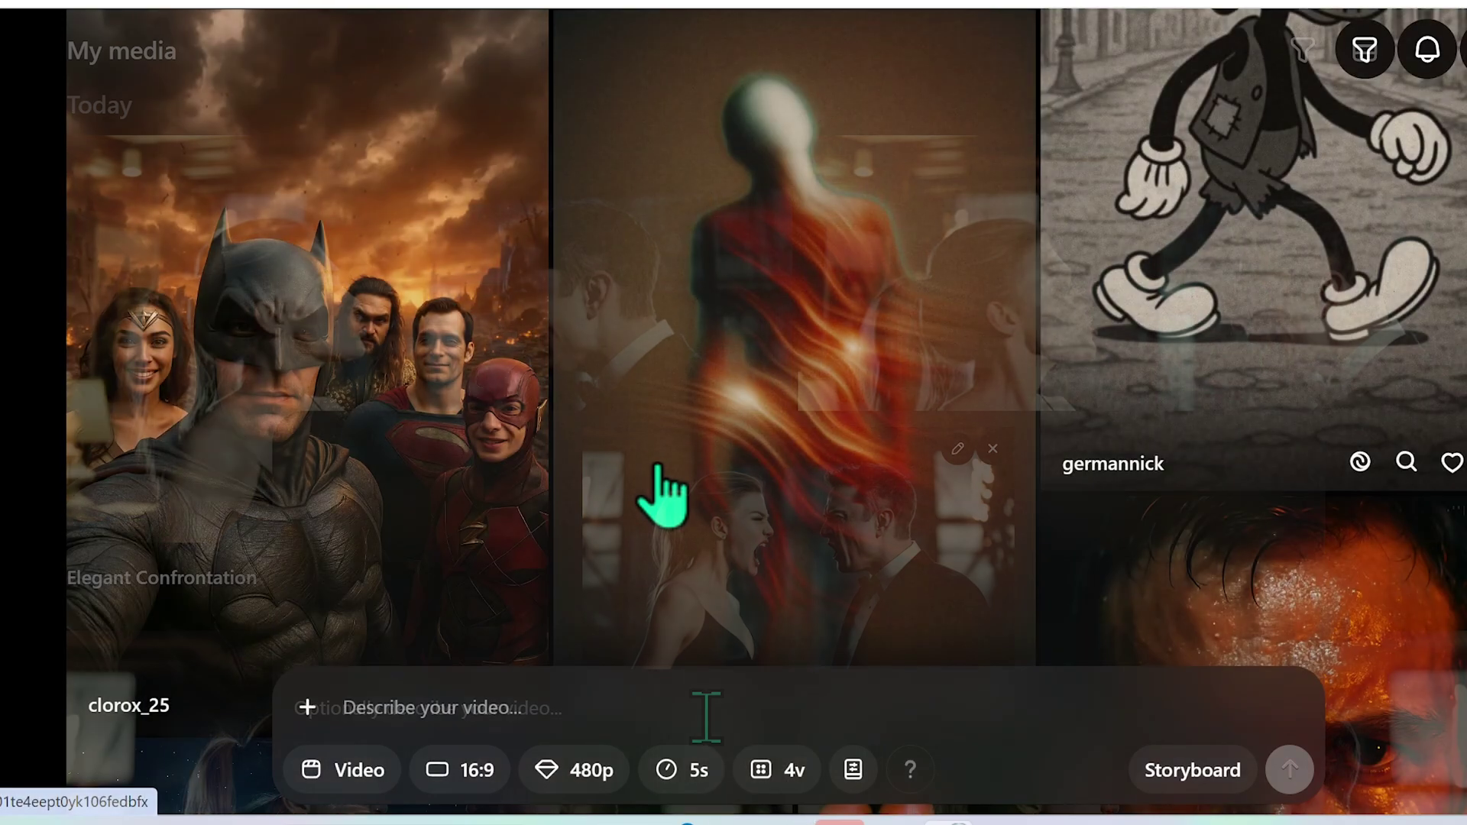
- Scroll the Explore feed and open the sloth-in-a-bathtub image 'Niedliches Faultier vor Tapete'
{"action": "scroll", "coordinate": [664, 496], "scroll_direction": "down", "scroll_amount": 5}
{"action": "scroll", "coordinate": [664, 496], "scroll_direction": "down", "scroll_amount": 10}
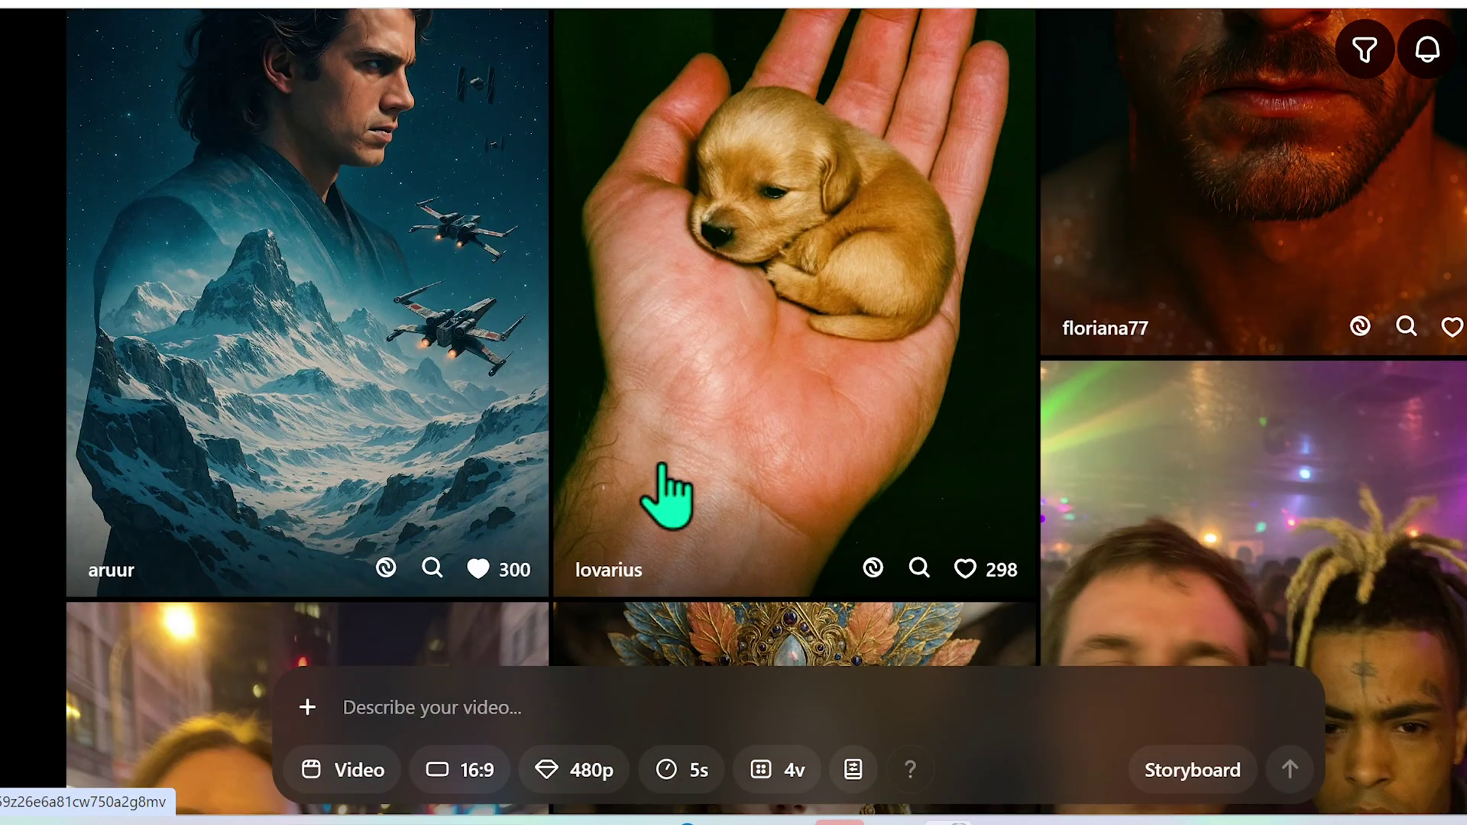
{"action": "scroll", "coordinate": [667, 497], "scroll_direction": "down", "scroll_amount": 10}
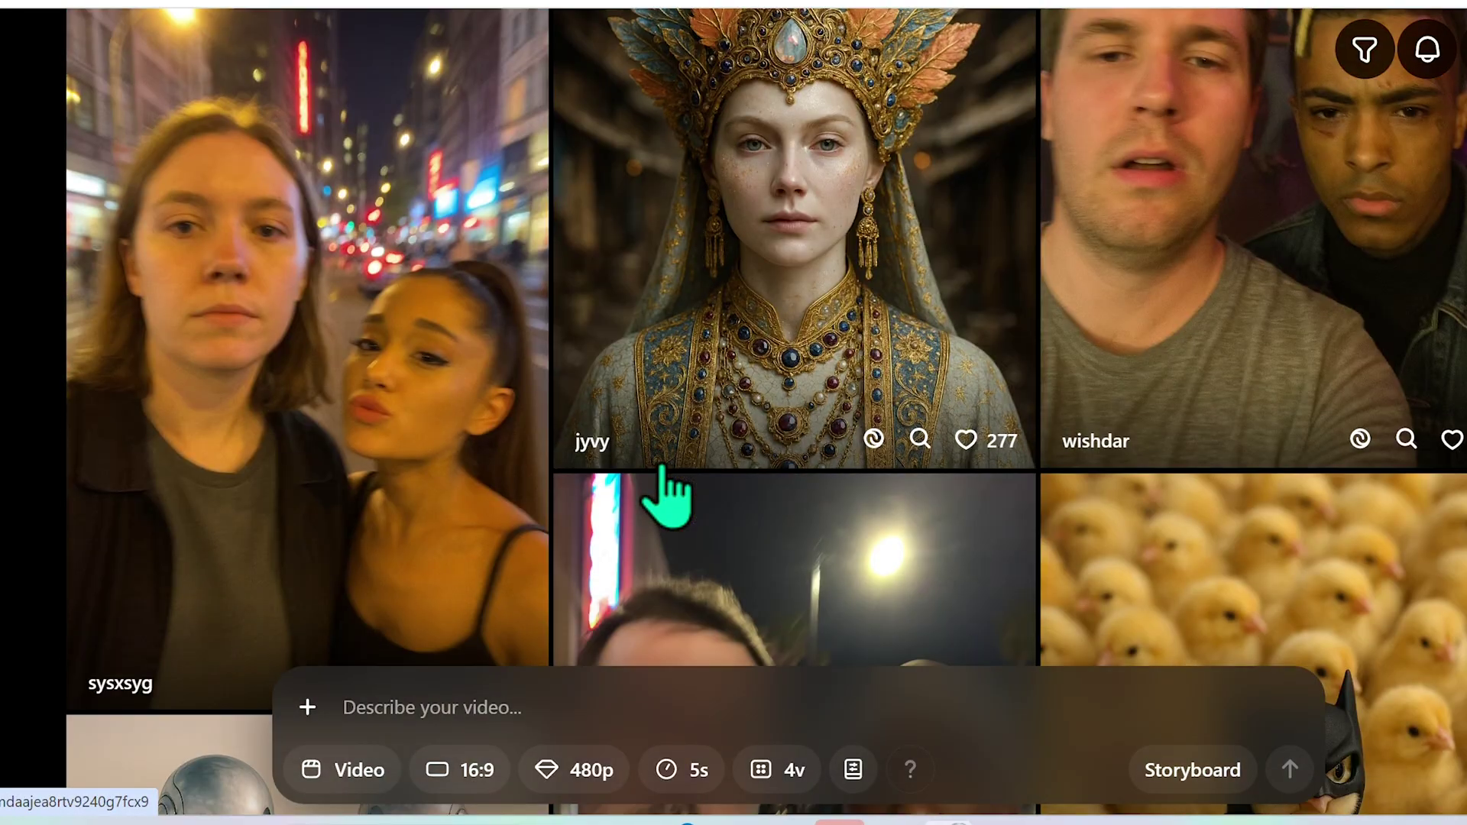
{"action": "scroll", "coordinate": [667, 497], "scroll_direction": "down", "scroll_amount": 2}
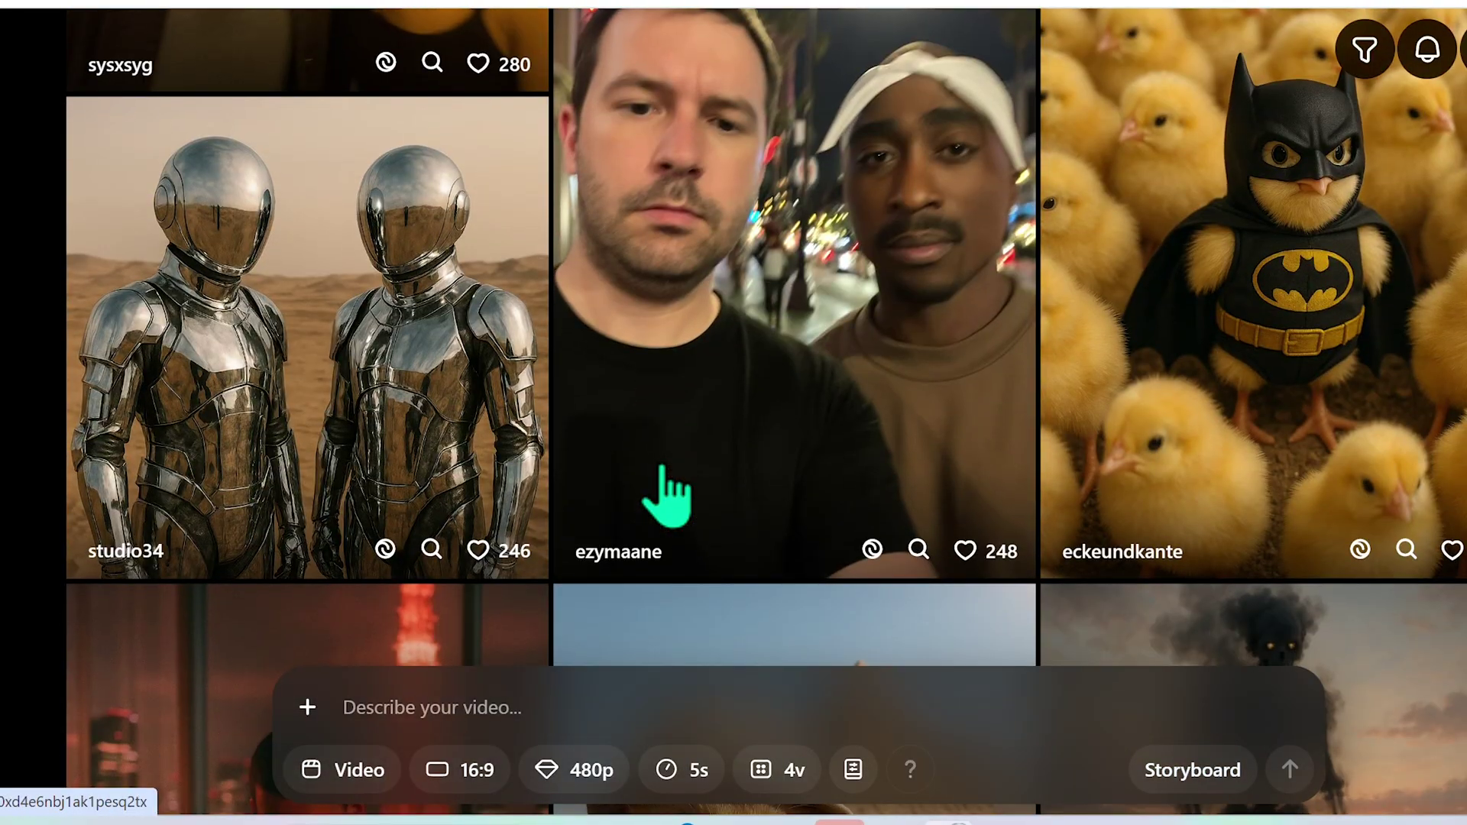
{"action": "scroll", "coordinate": [667, 497], "scroll_direction": "down", "scroll_amount": 5}
{"action": "scroll", "coordinate": [667, 497], "scroll_direction": "down", "scroll_amount": 10}
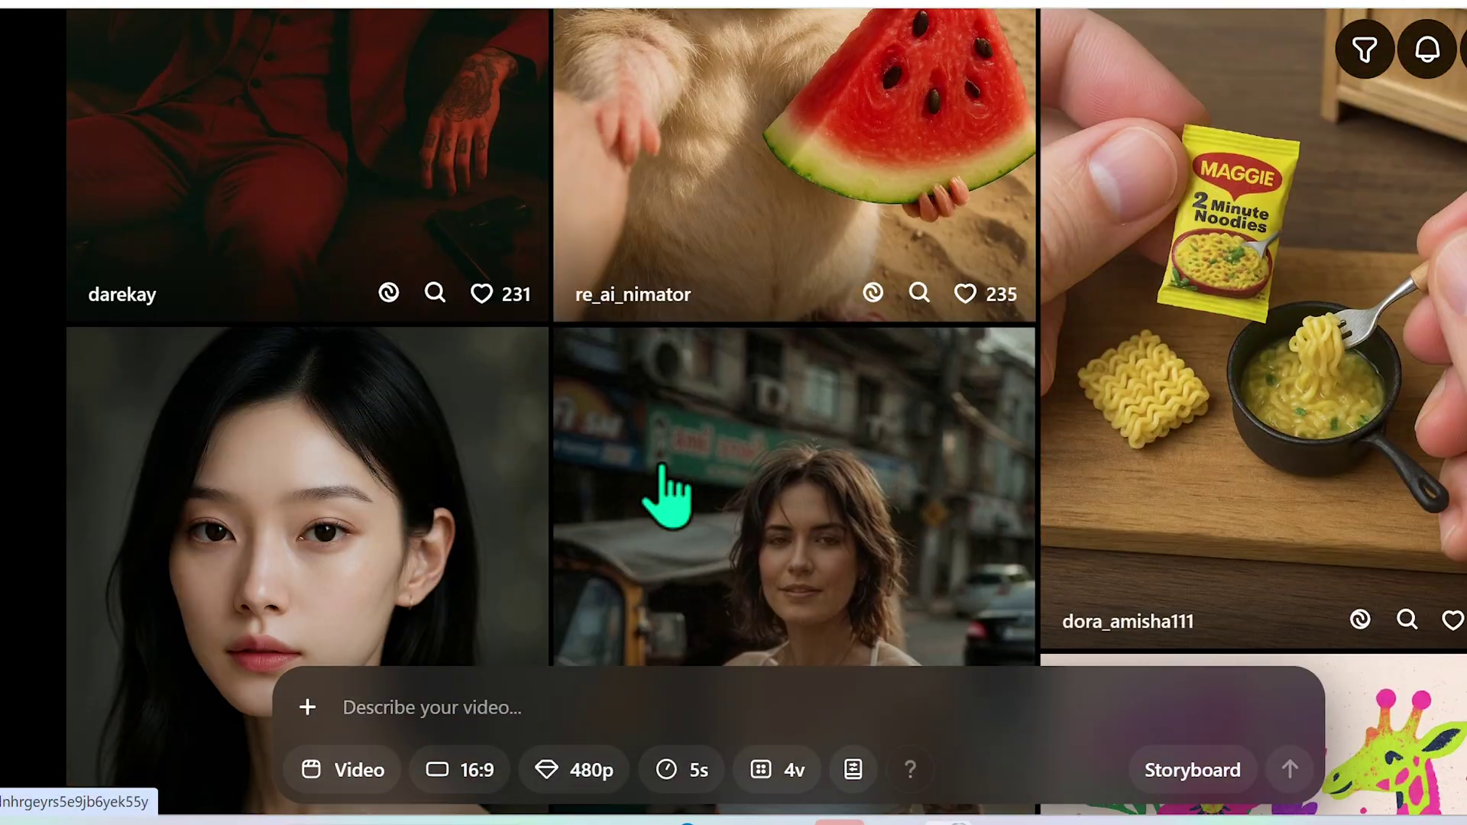
{"action": "scroll", "coordinate": [667, 497], "scroll_direction": "down", "scroll_amount": 12}
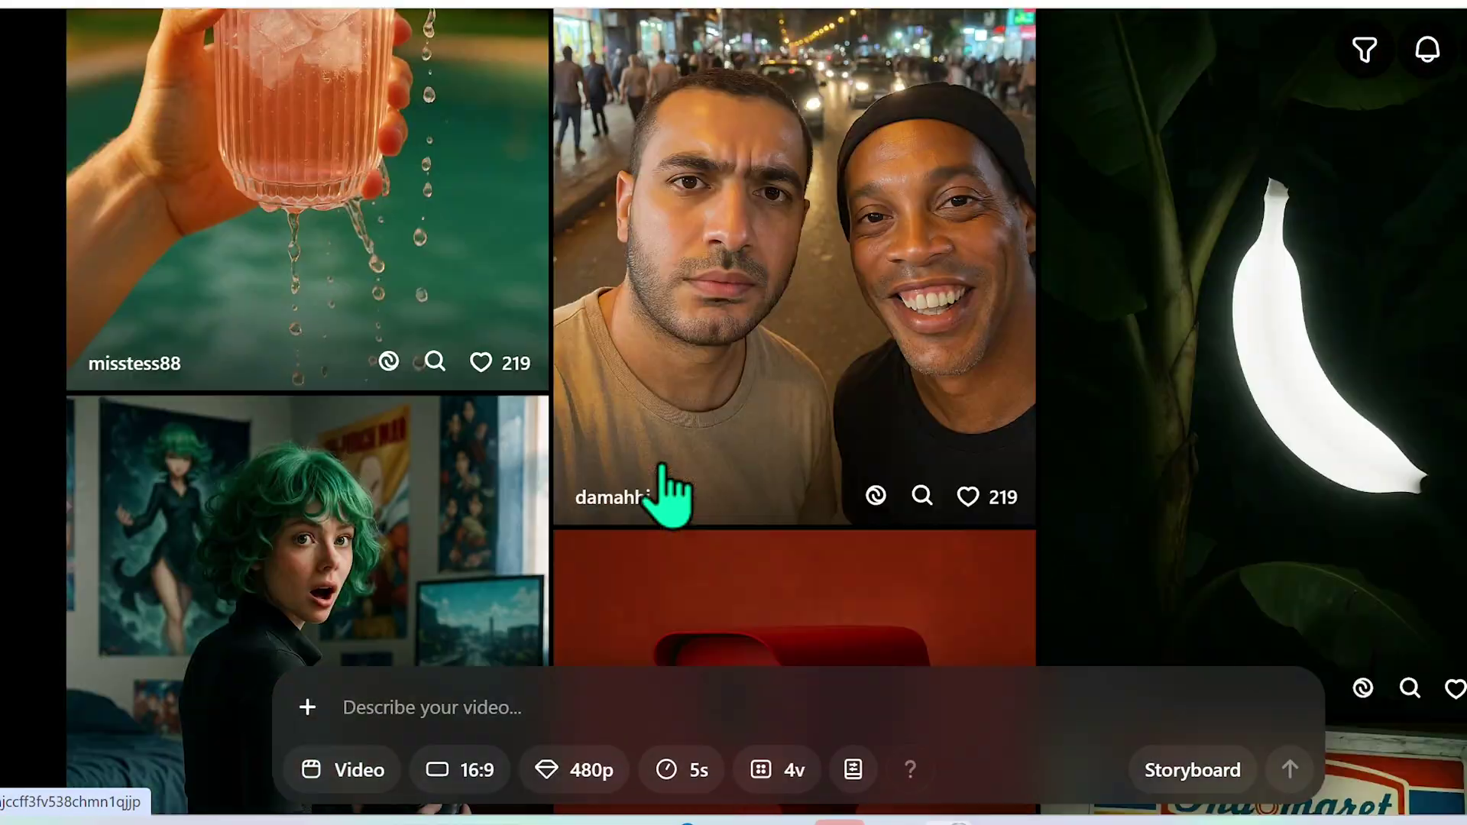
{"action": "scroll", "coordinate": [667, 497], "scroll_direction": "down", "scroll_amount": 19}
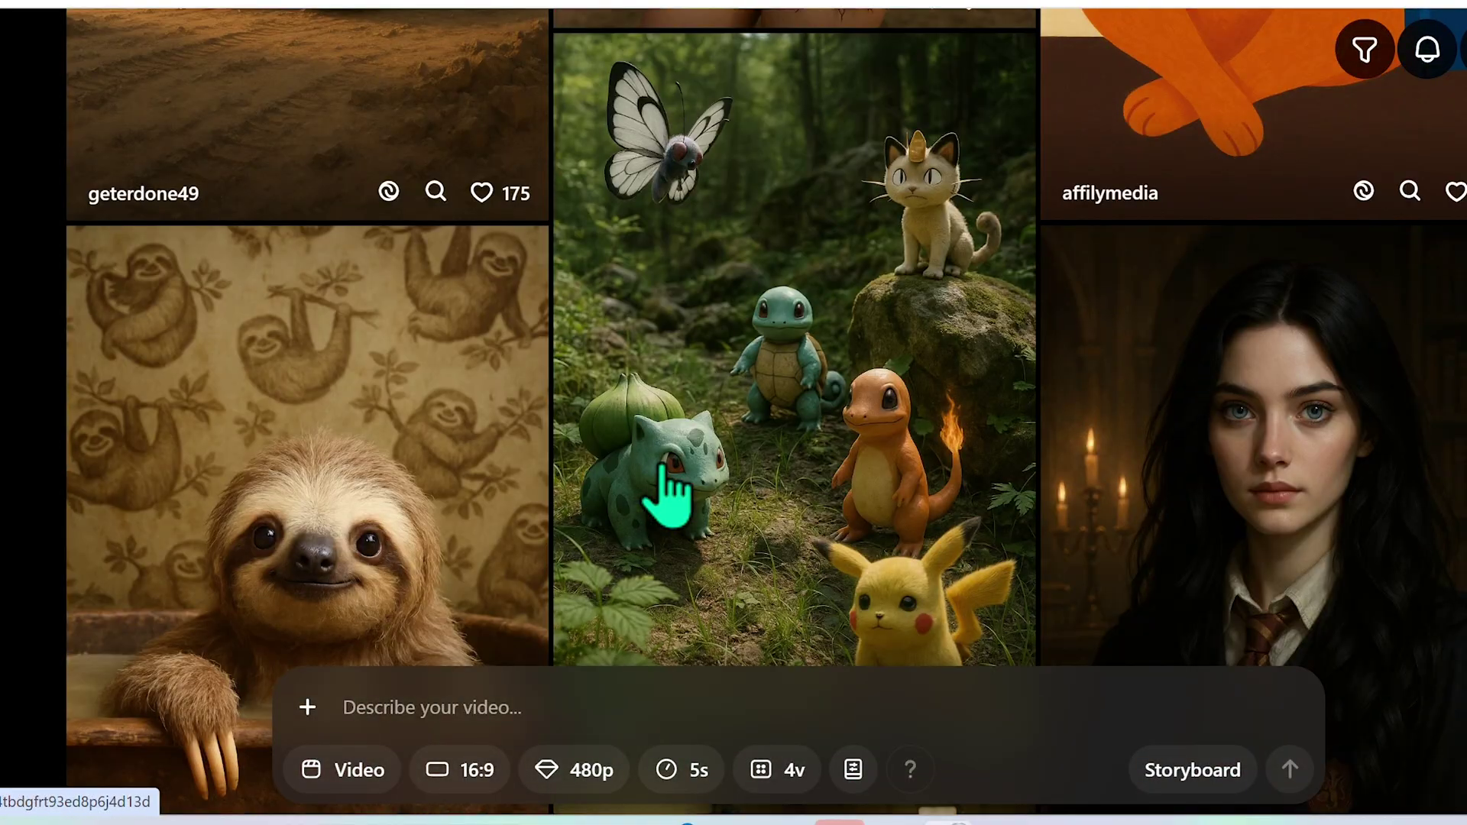
{"action": "scroll", "coordinate": [667, 496], "scroll_direction": "down", "scroll_amount": 7}
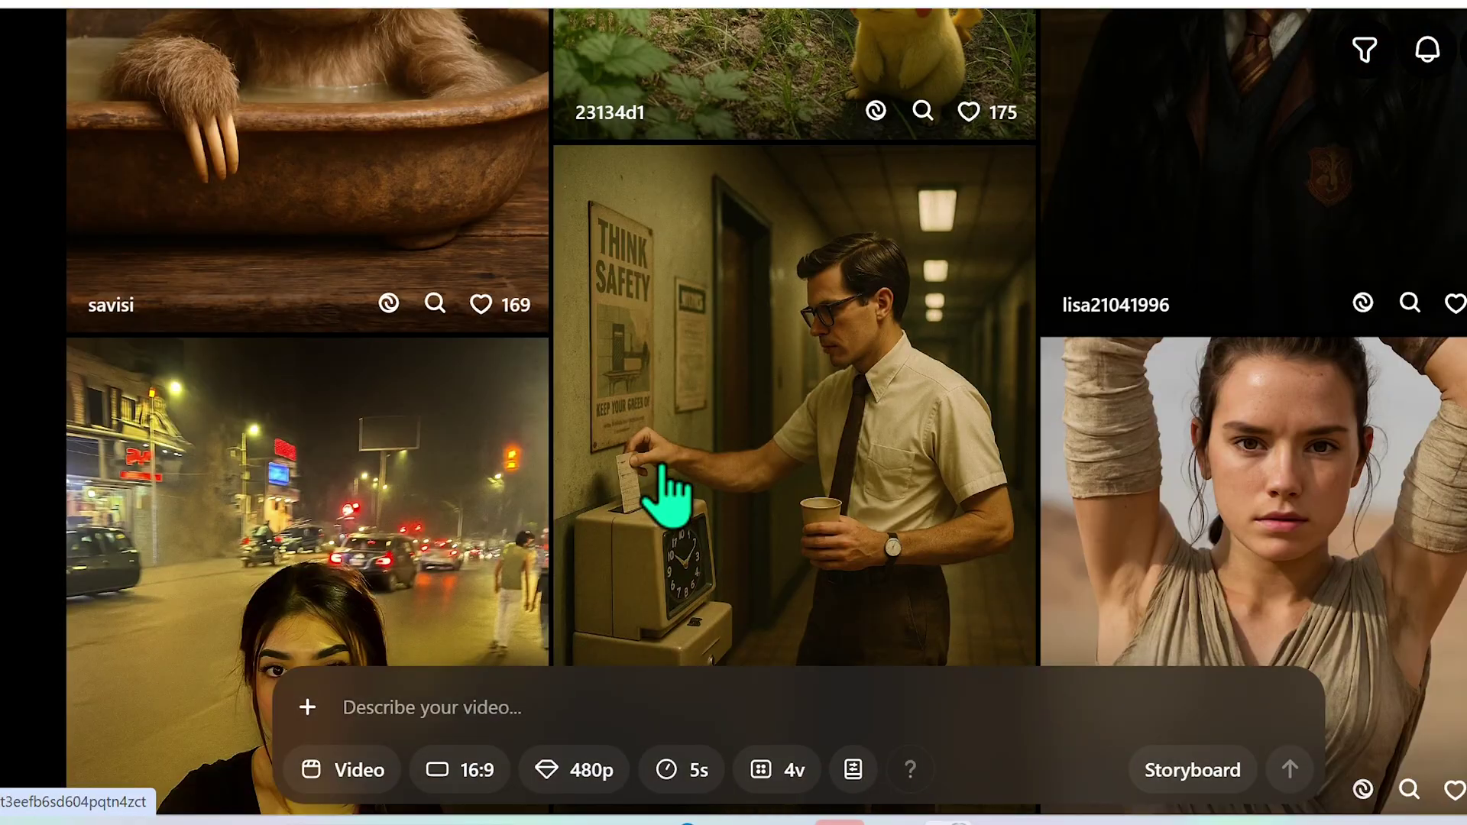
{"action": "left_click", "coordinate": [295, 169]}
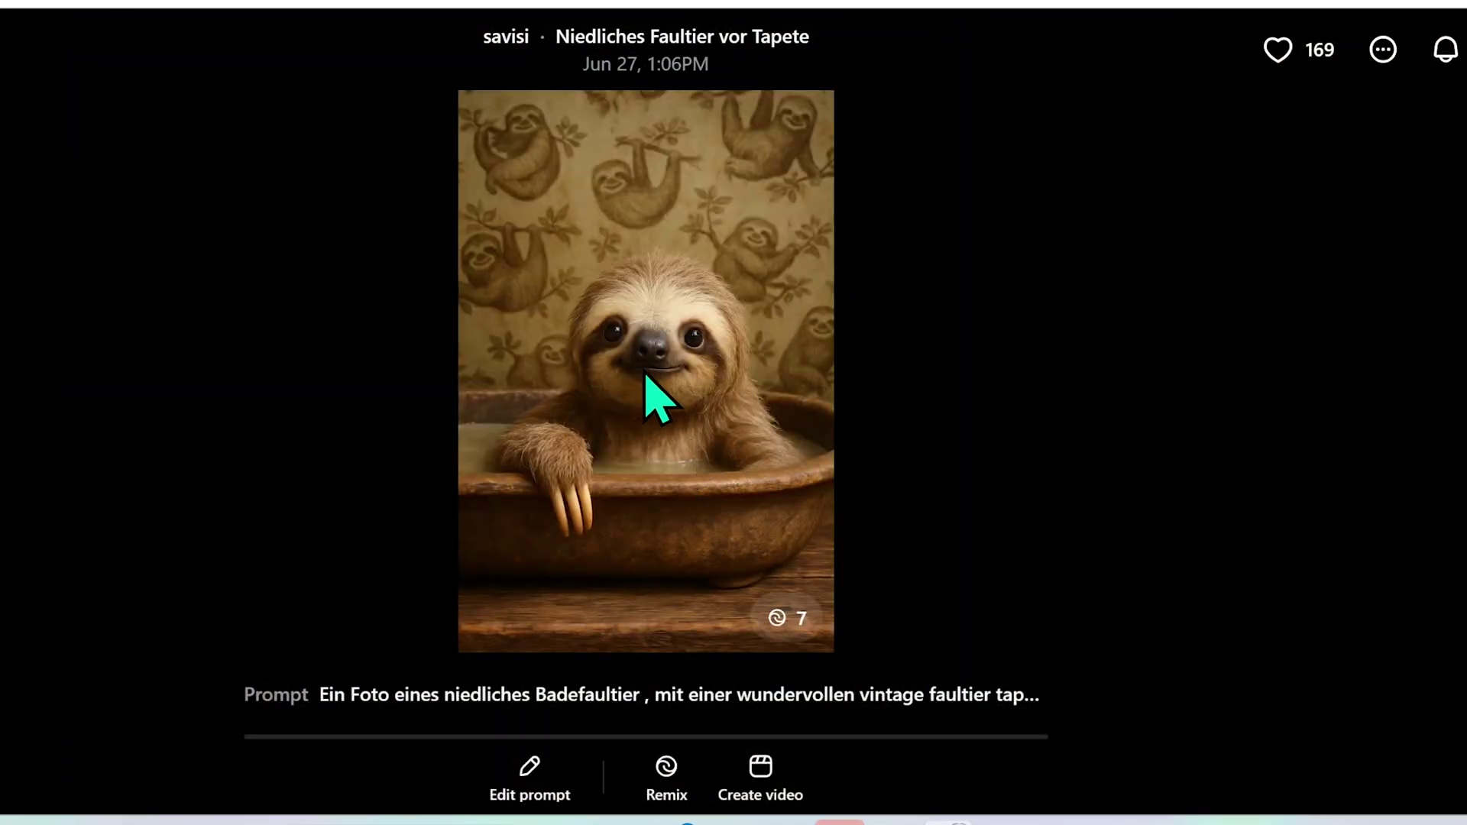